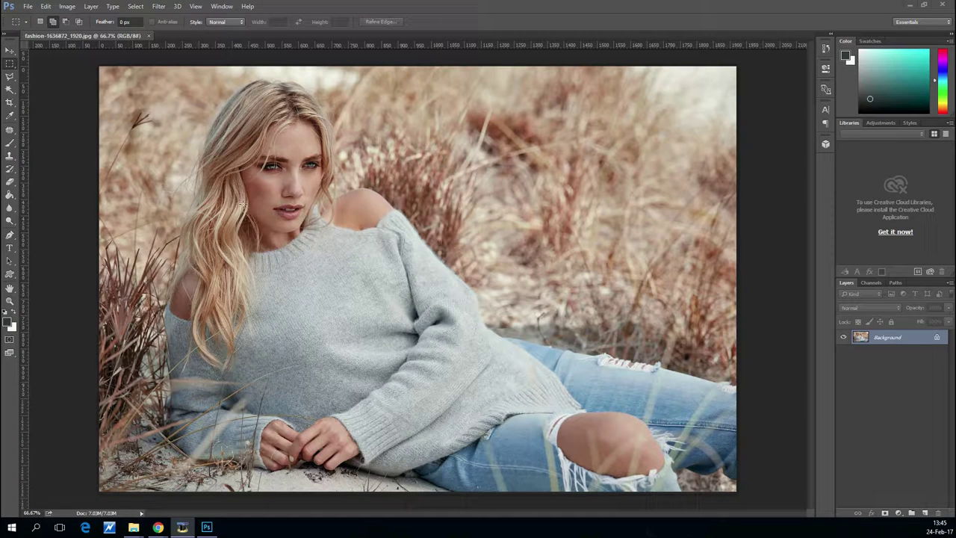
- Outline the grey sweater as a selection with the Polygonal Lasso, excluding the hands, skin and overlapping hair
left_click(10, 54)
key("ctrl+plus")
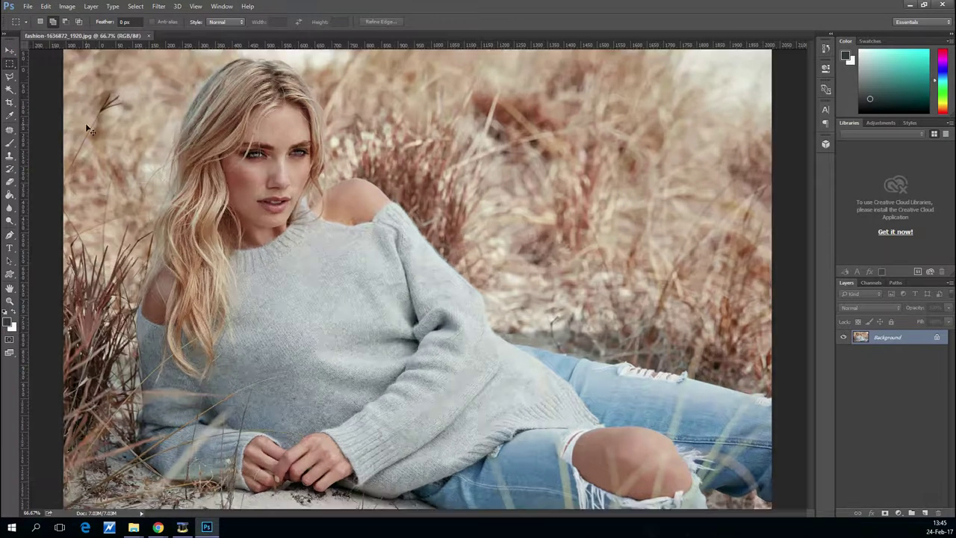
left_click_drag(86, 125, 180, 180)
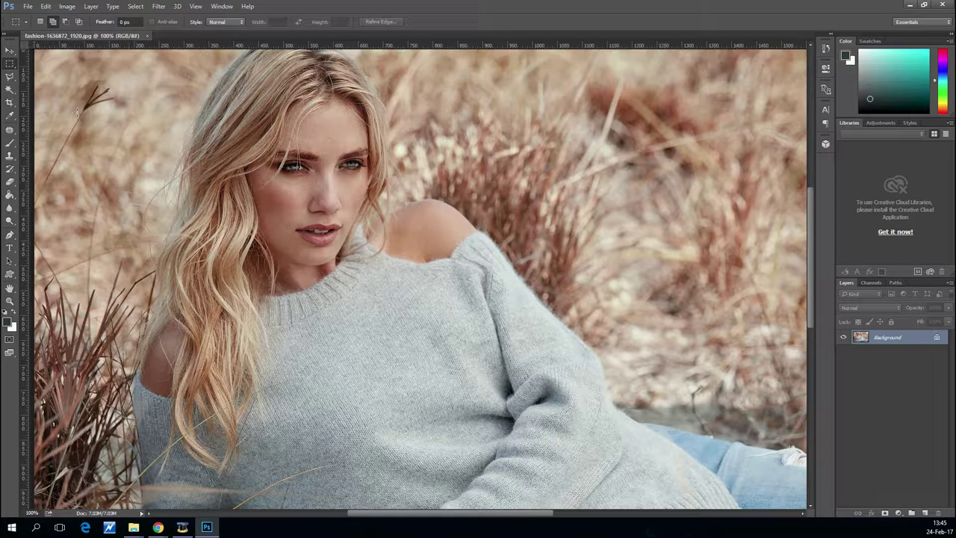
left_click(9, 77)
scroll(254, 180, "up", 4)
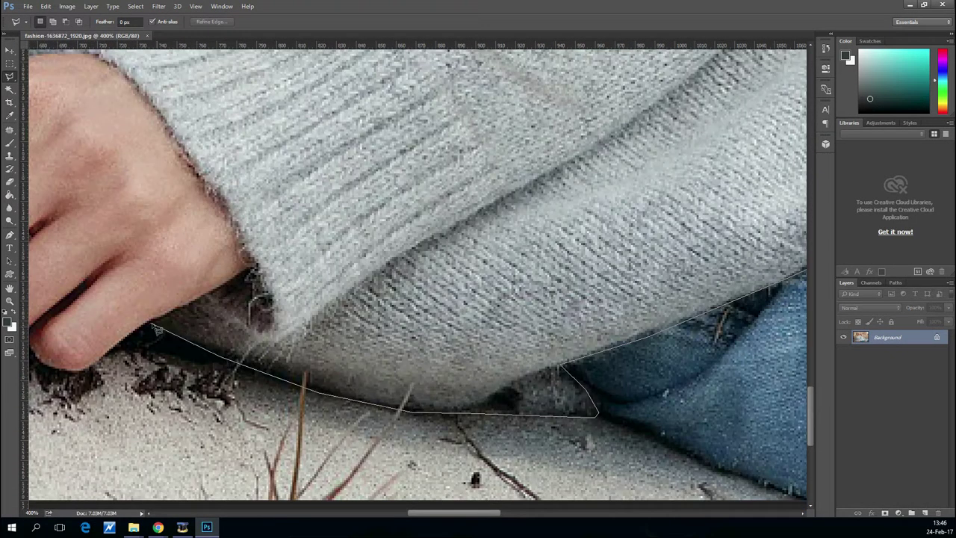
left_click(152, 325)
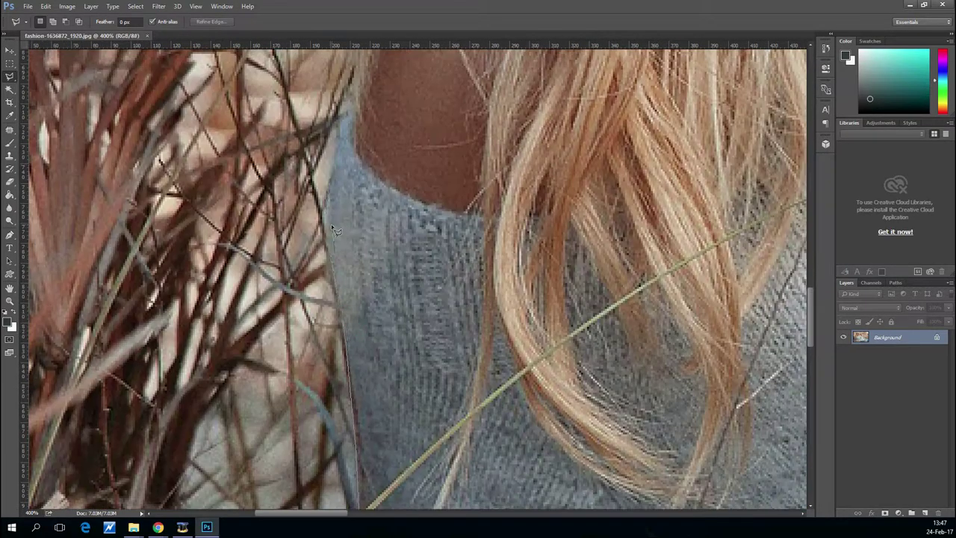
left_click_drag(335, 230, 357, 140)
mouse_move(487, 222)
left_mouse_down()
mouse_move(485, 315)
mouse_move(447, 445)
left_mouse_up()
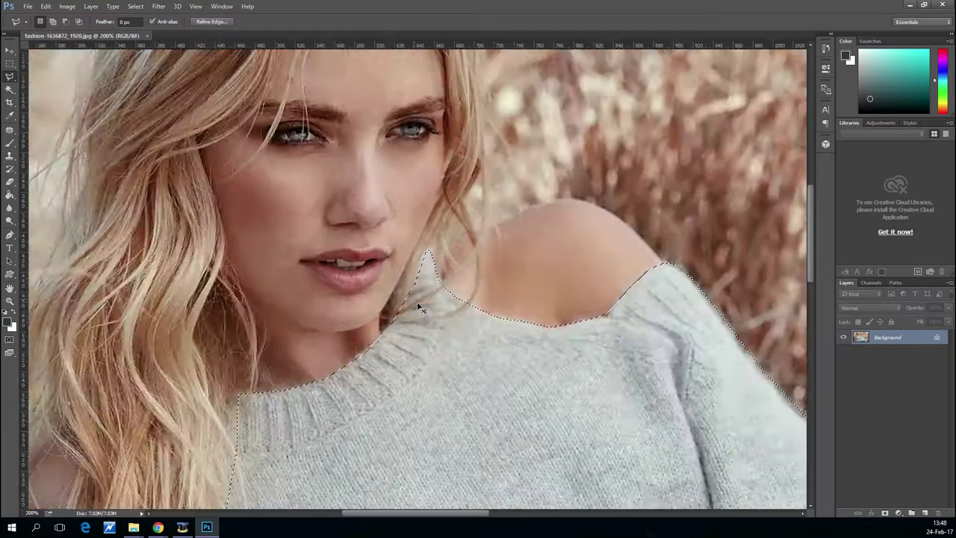
key("ctrl+minus")
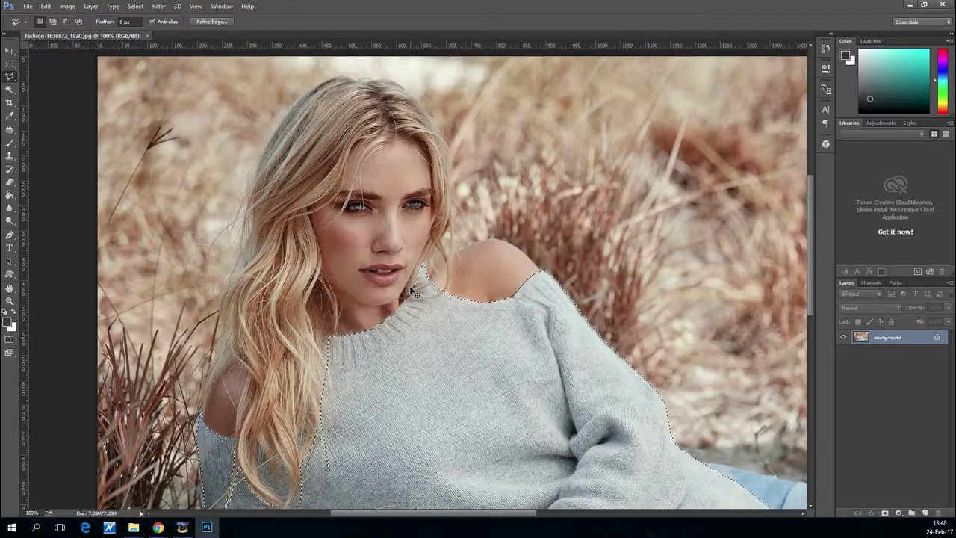
key("ctrl+minus")
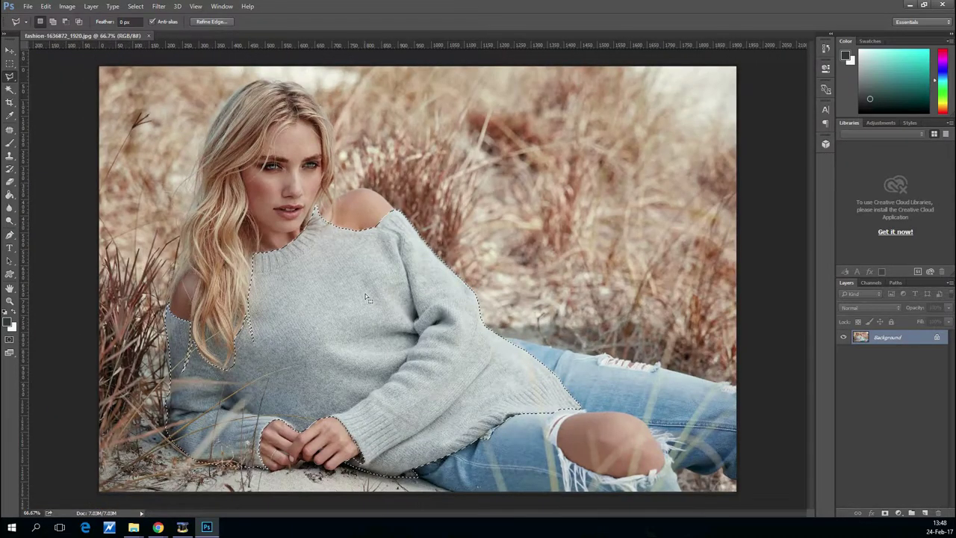
- Add the sweater patch enclosed by the hair strands to the existing sweater selection
key("ctrl+plus")
left_click_drag(200, 281, 450, 268)
key("ctrl+plus")
key("ctrl+plus")
left_click_drag(283, 463, 370, 296)
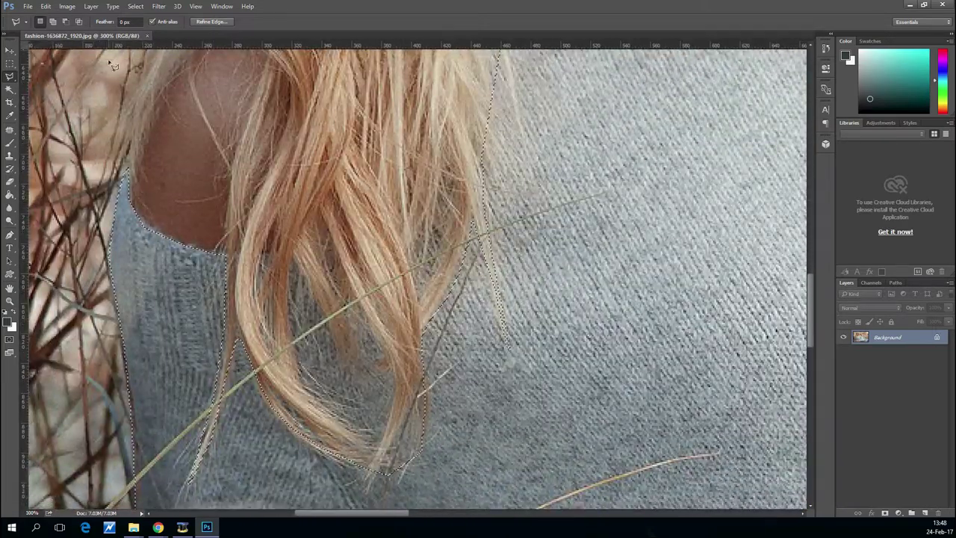
left_click(53, 23)
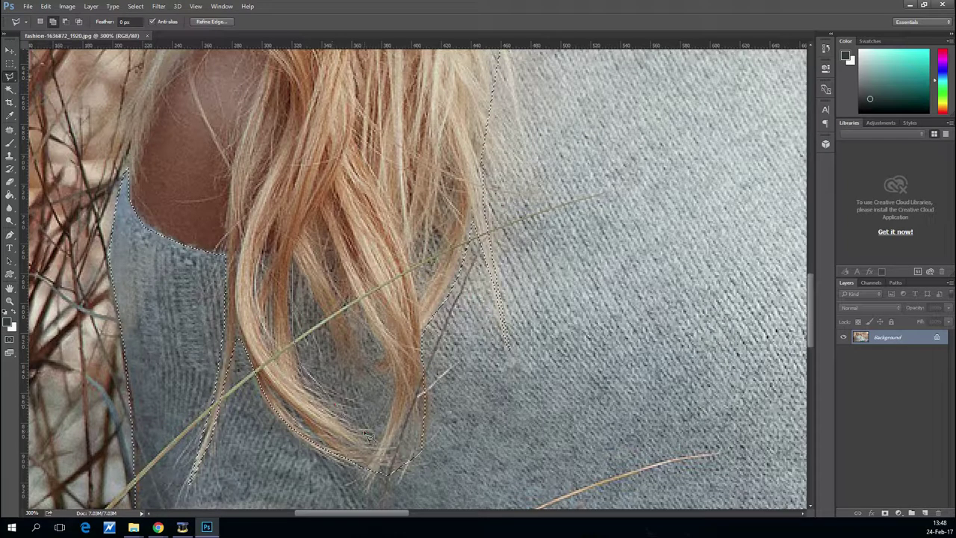
left_click(290, 262)
key("ctrl+minus")
key("ctrl+minus")
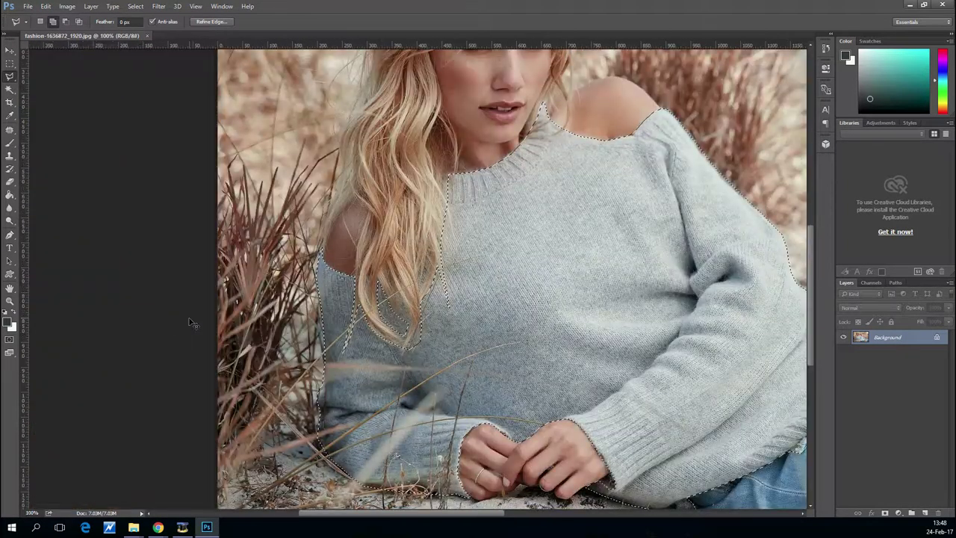
scroll(422, 327, "up", 3)
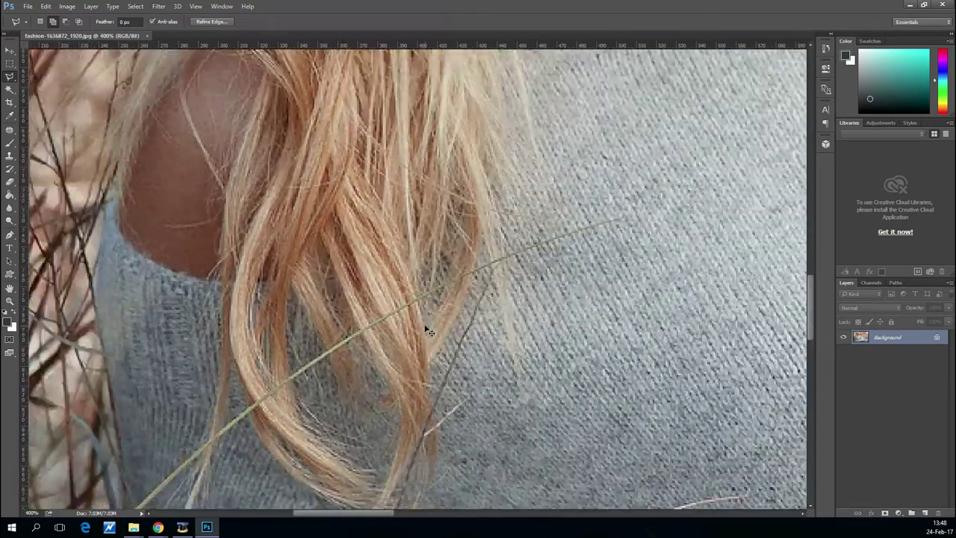
key("ctrl+minus")
key("ctrl+minus")
key("ctrl+minus")
key("ctrl+minus")
key("ctrl+plus")
- Refine the selection's edge with Smooth 15 and a slight feather, and copy the selected sweater to a new layer
left_click(210, 22)
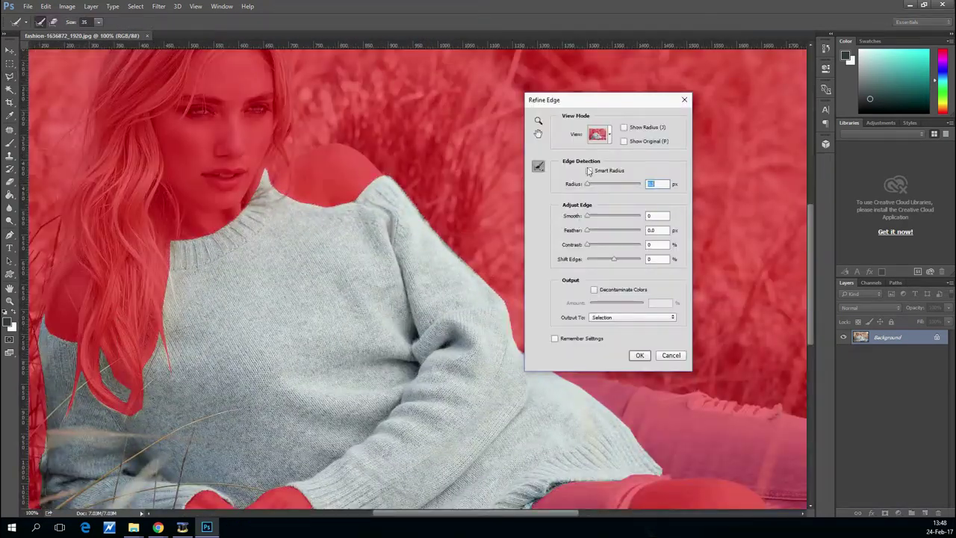
left_click_drag(587, 217, 595, 217)
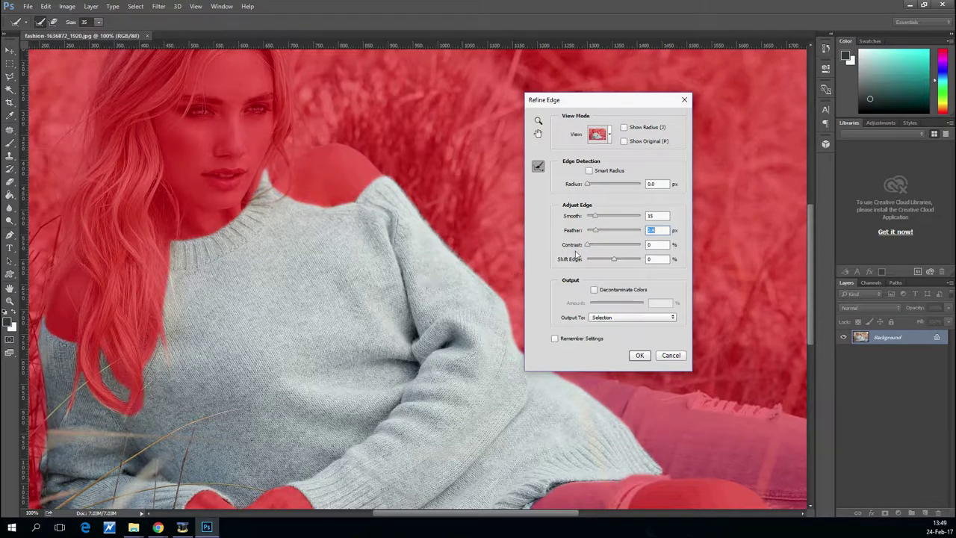
left_click(638, 355)
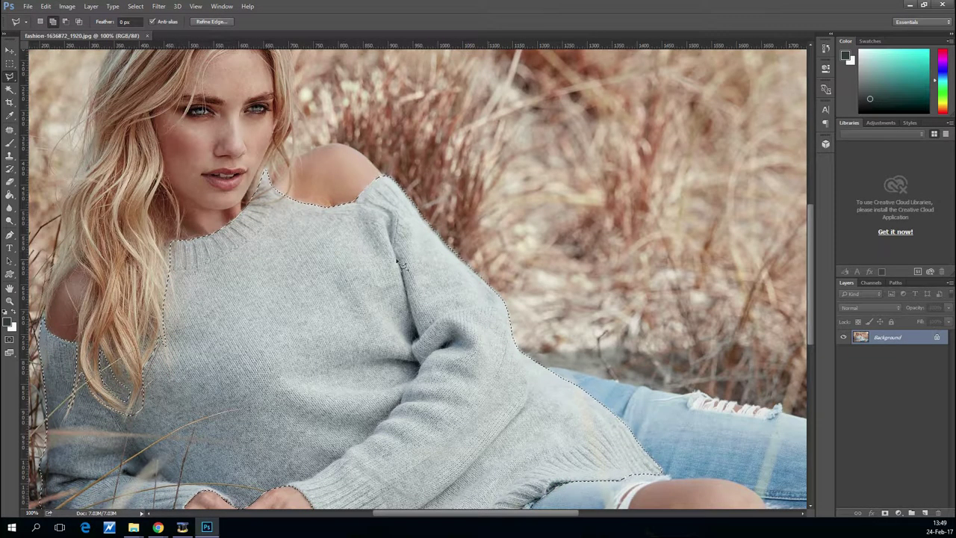
right_click(314, 254)
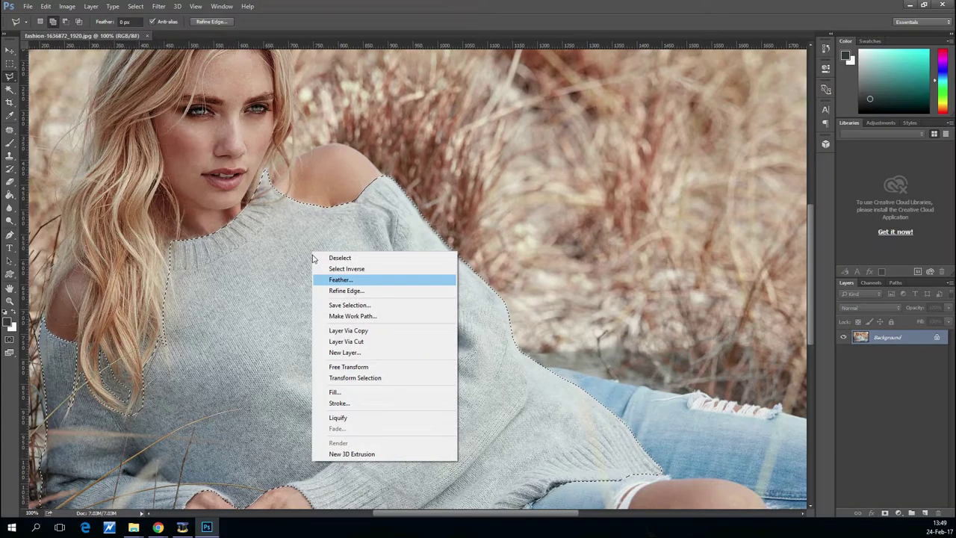
left_click(366, 331)
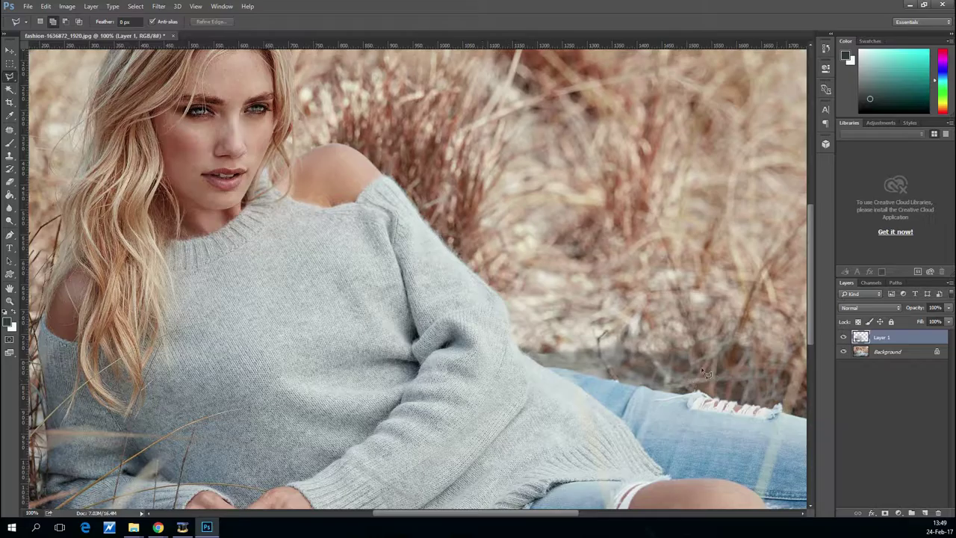
- Unlock the Background layer and duplicate it as Layer 0 copy in the same document
left_click(937, 353)
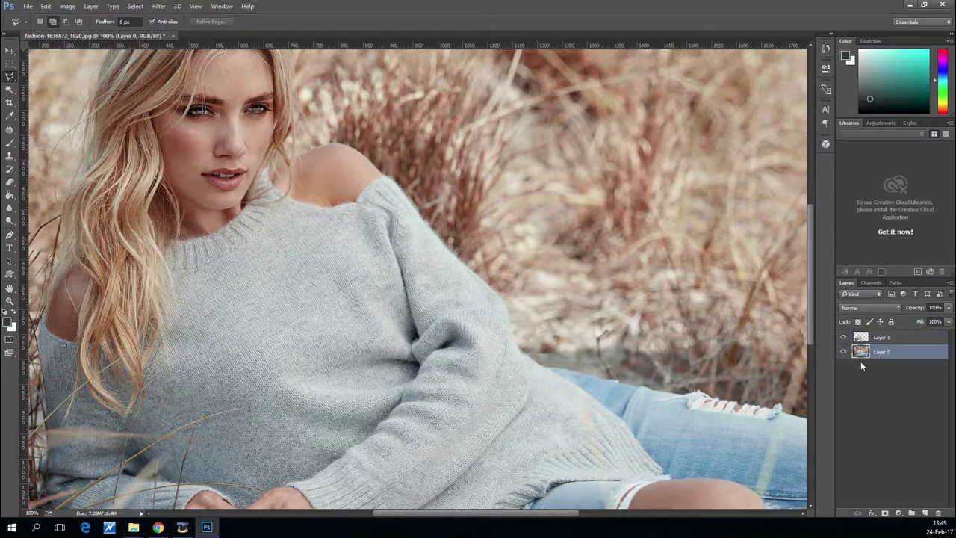
right_click(863, 354)
key("Escape")
right_click(879, 355)
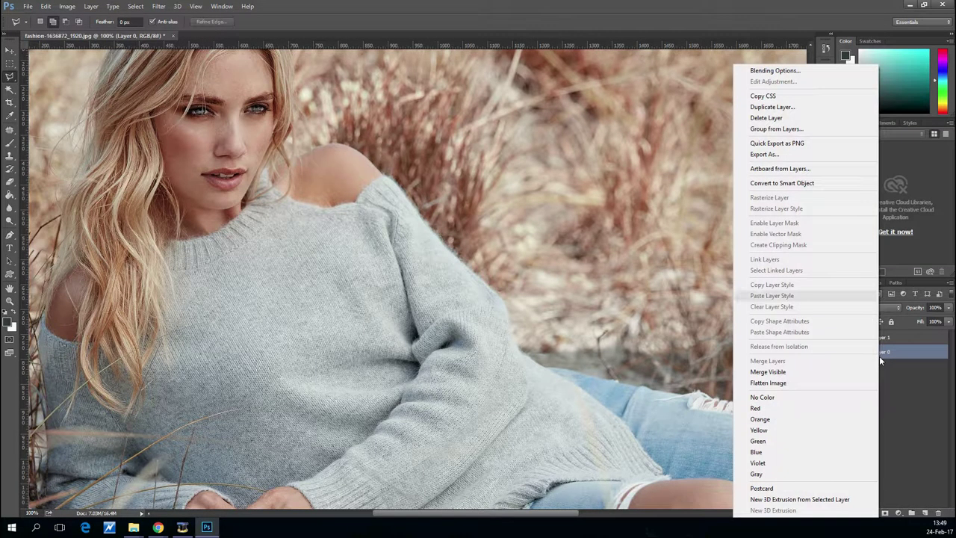
left_click(776, 107)
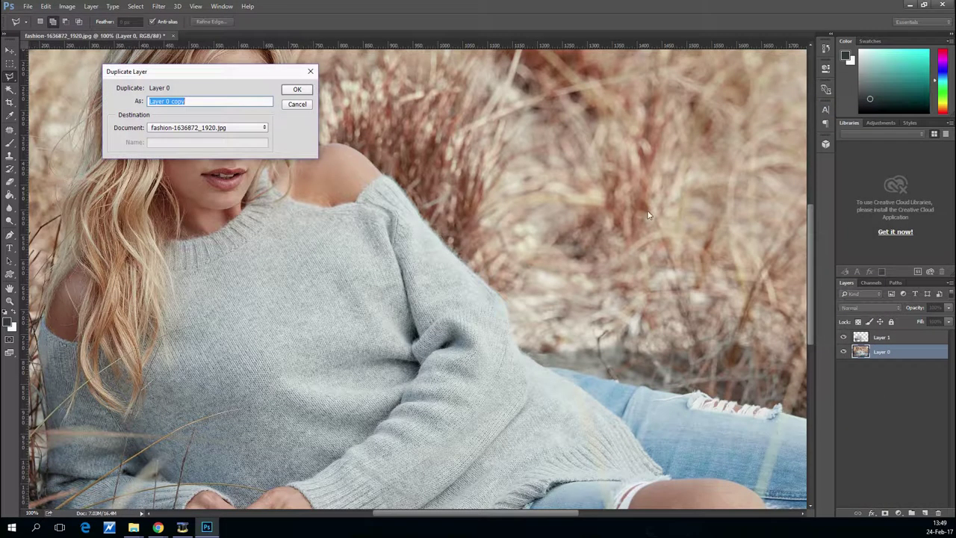
left_click(297, 90)
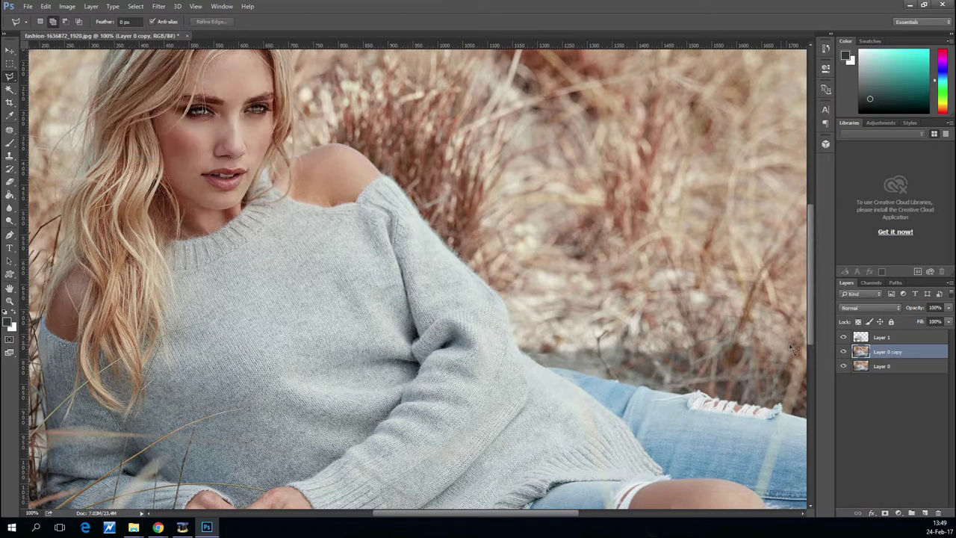
- Delete the sweater area from Layer 0 copy using Layer 1's outline, and check the cutout with the other layers hidden
left_click(861, 337, "ctrl")
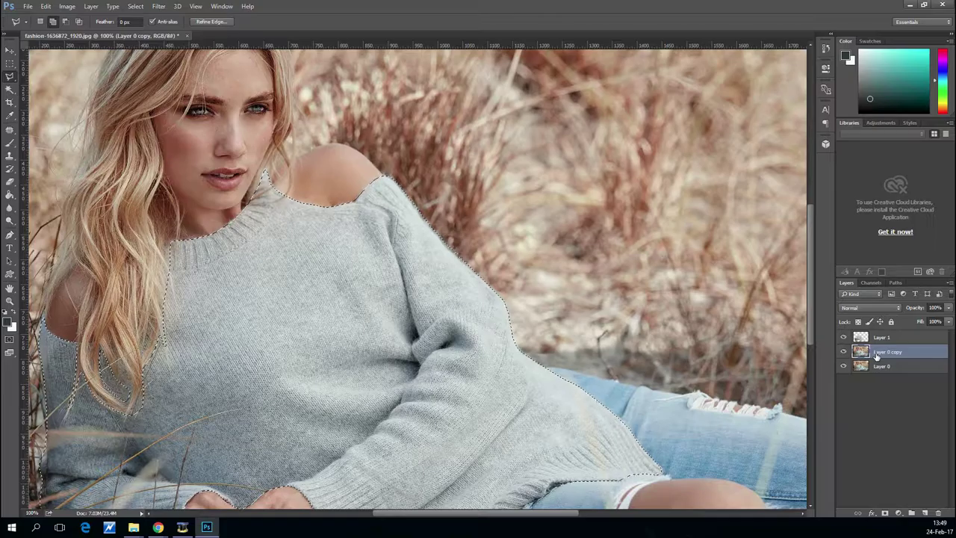
key("ctrl+d")
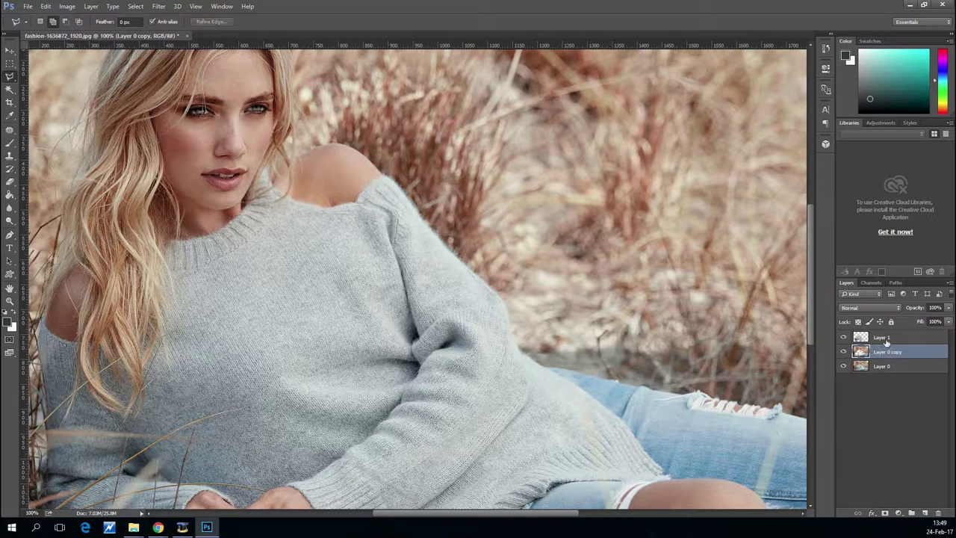
left_click(878, 339)
left_click(845, 339)
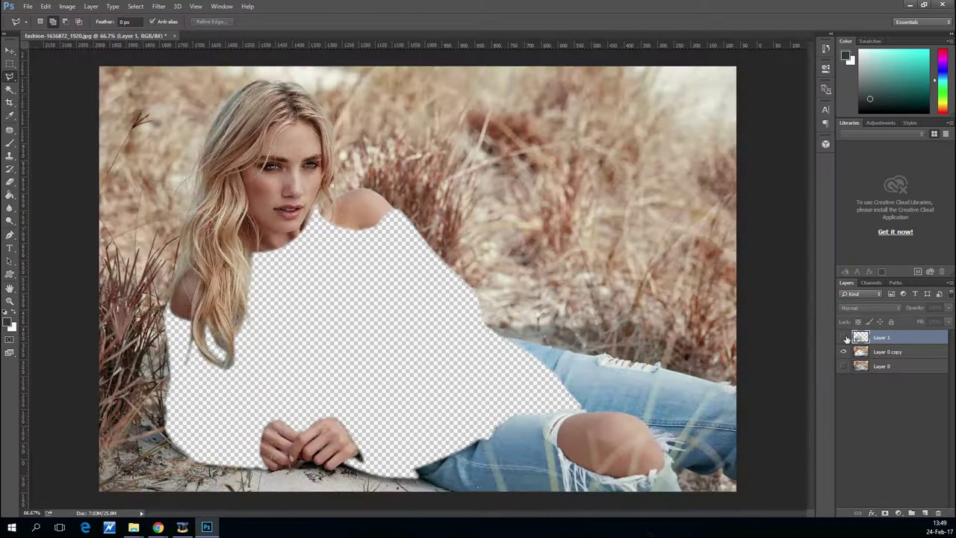
left_click(844, 337)
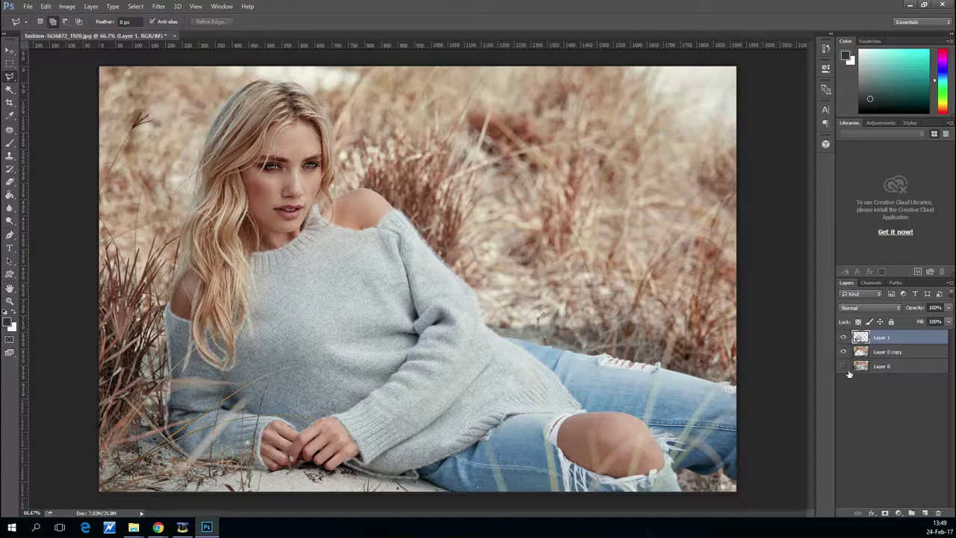
- Create a large paragraph text box over the sweater and paste the poem starting "Grease spilling on the sacral vein" into it
left_click(11, 248)
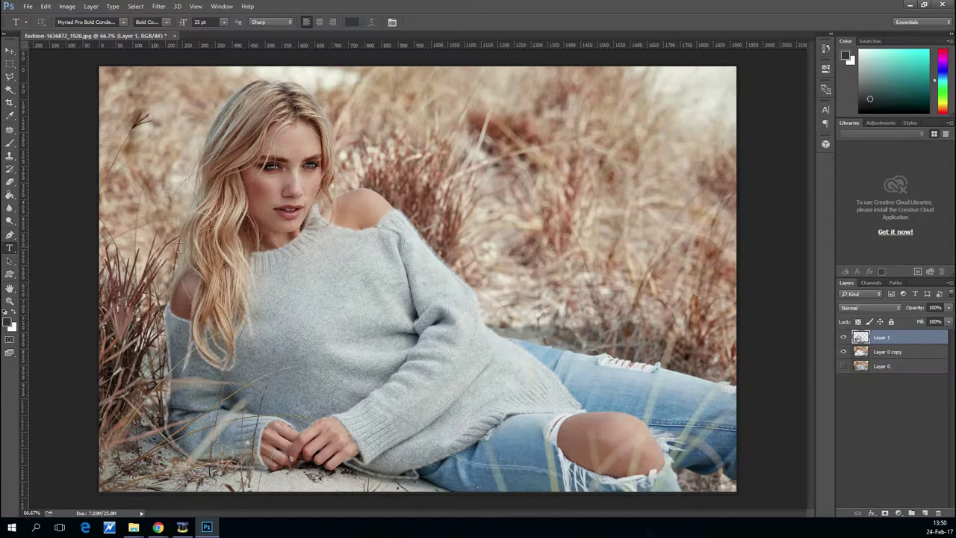
left_click_drag(158, 190, 652, 480)
key("ctrl+v")
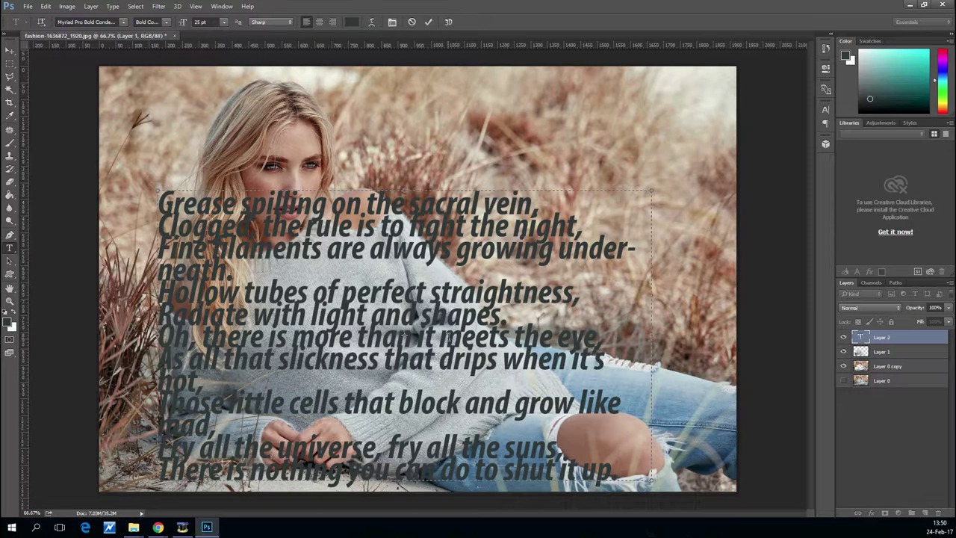
- Recolour all of the poem text to a light grey matching the sweater
key("ctrl+a")
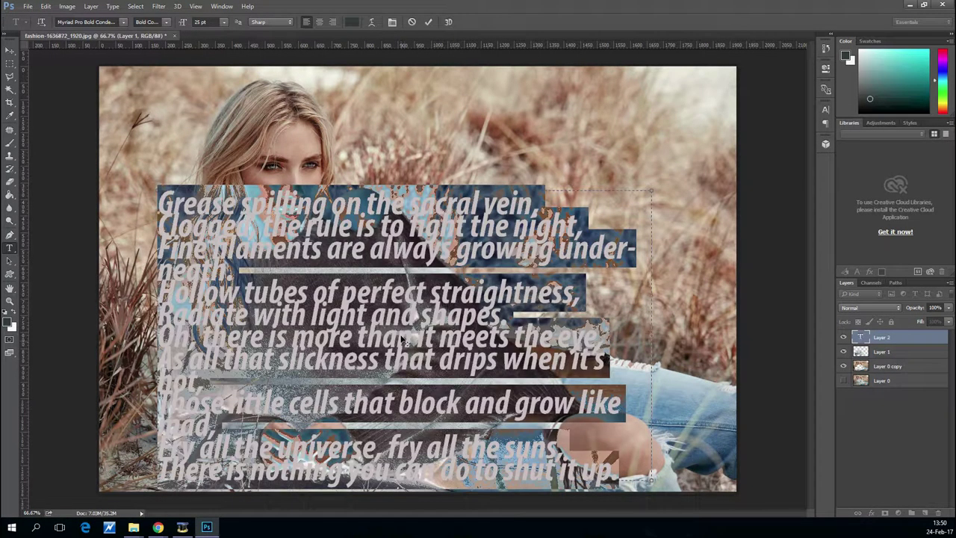
left_click(355, 22)
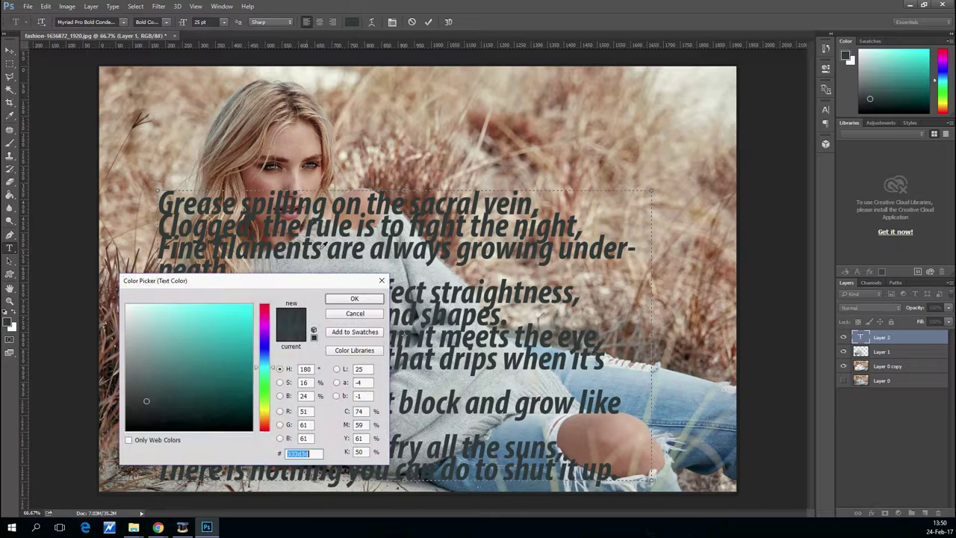
left_click(341, 298)
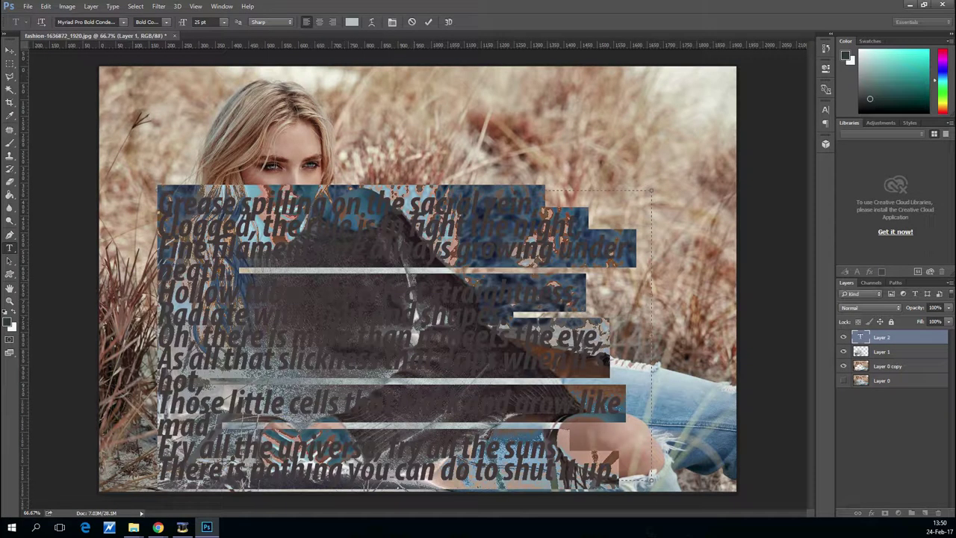
- Set the poem's font size to 30 pt and widen its text box beyond the image so the lines do not wrap
left_click_drag(651, 337, 750, 335)
left_click(224, 22)
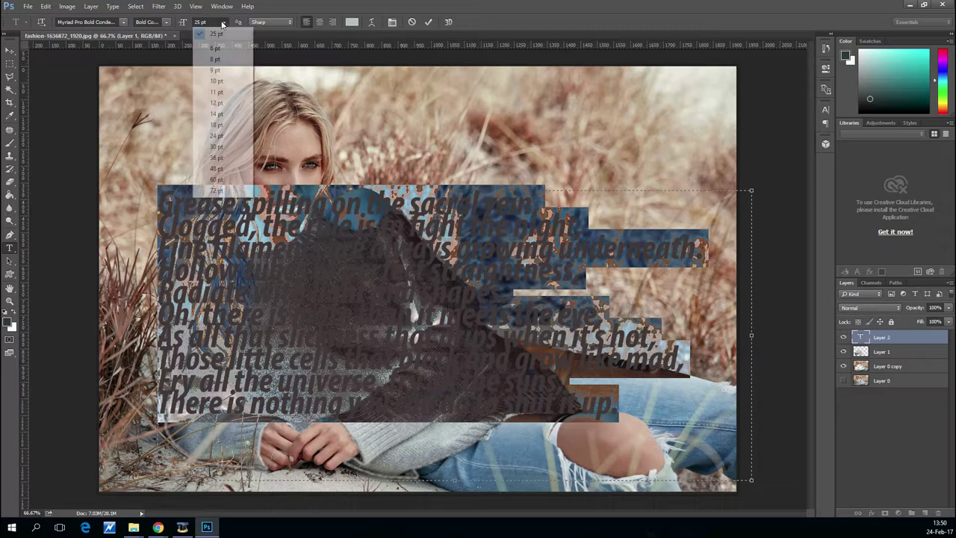
left_click(225, 152)
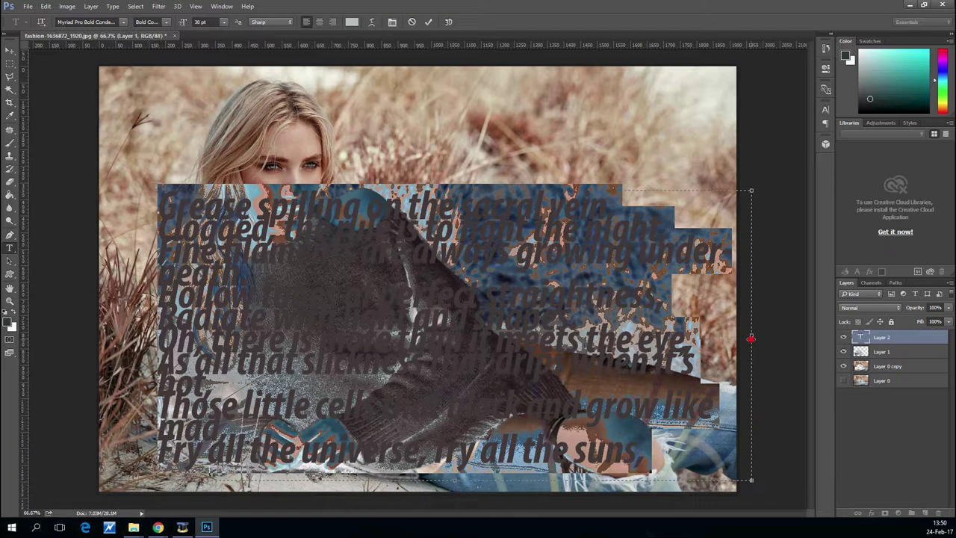
left_click_drag(750, 338, 856, 327)
- Commit the text and move the poem lower so that it starts below the woman's face
left_click(9, 51)
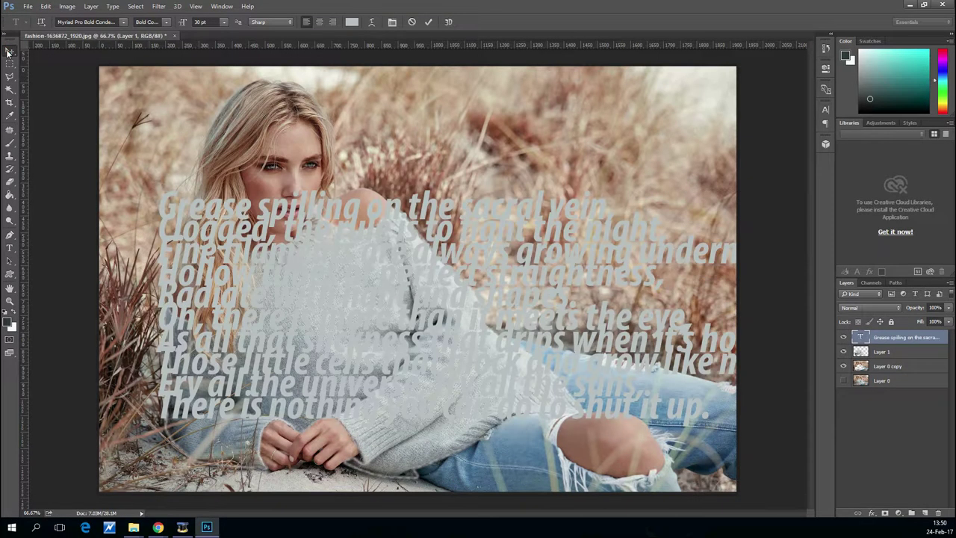
left_click_drag(294, 260, 280, 315)
key("ctrl+minus")
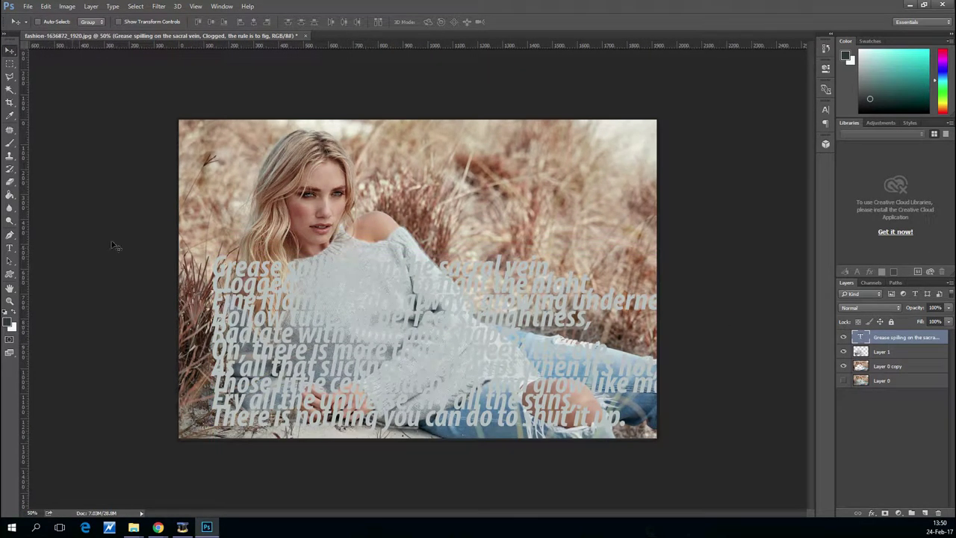
- Set the leading of the whole poem to 18 pt and its tracking to -10
left_click(10, 248)
double_click(860, 337)
left_click(392, 23)
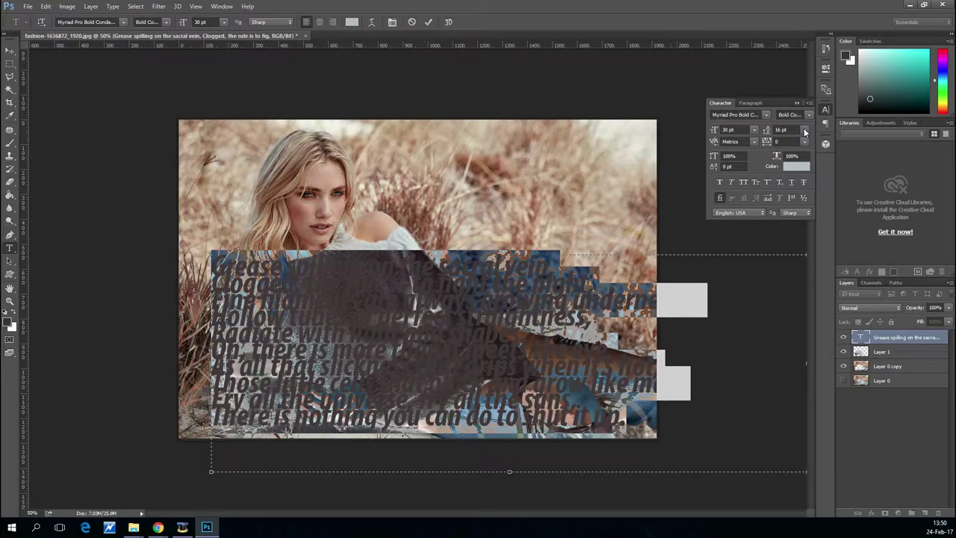
left_click(804, 131)
left_click(791, 233)
left_click(804, 141)
left_click(795, 197)
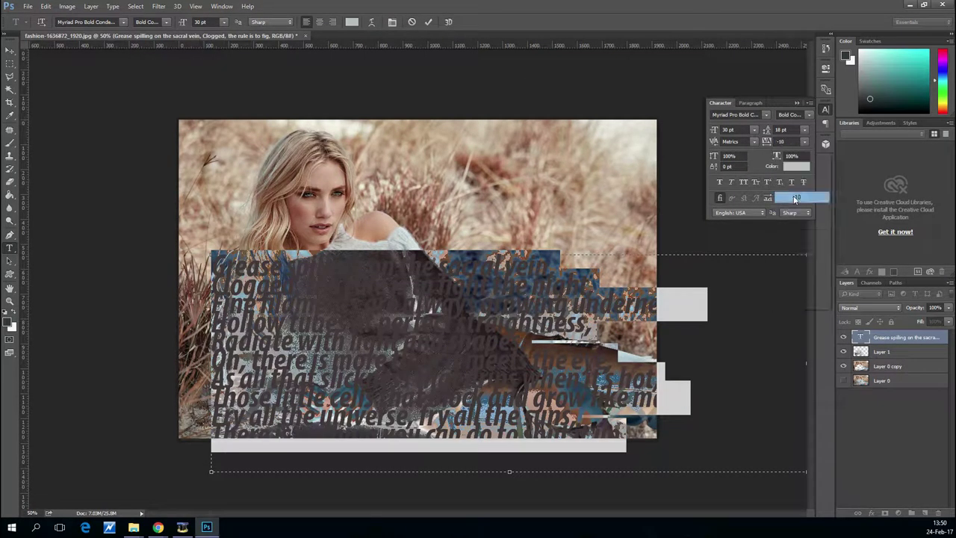
- Set the tracking of the whole poem to -35 and move the text up over the sweater
left_click(804, 141)
left_click(795, 186)
left_click(805, 141)
left_click(794, 176)
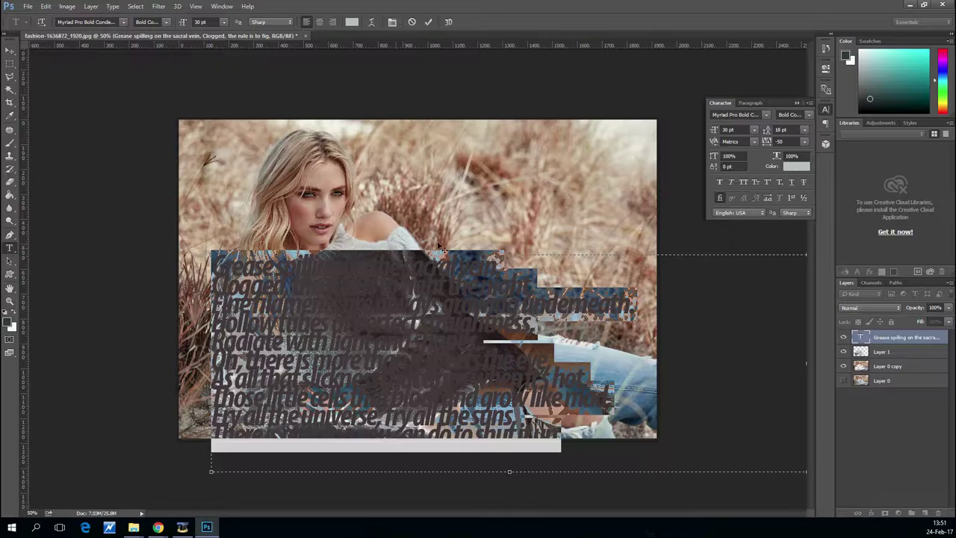
type("-35")
key("Return")
left_click(825, 109)
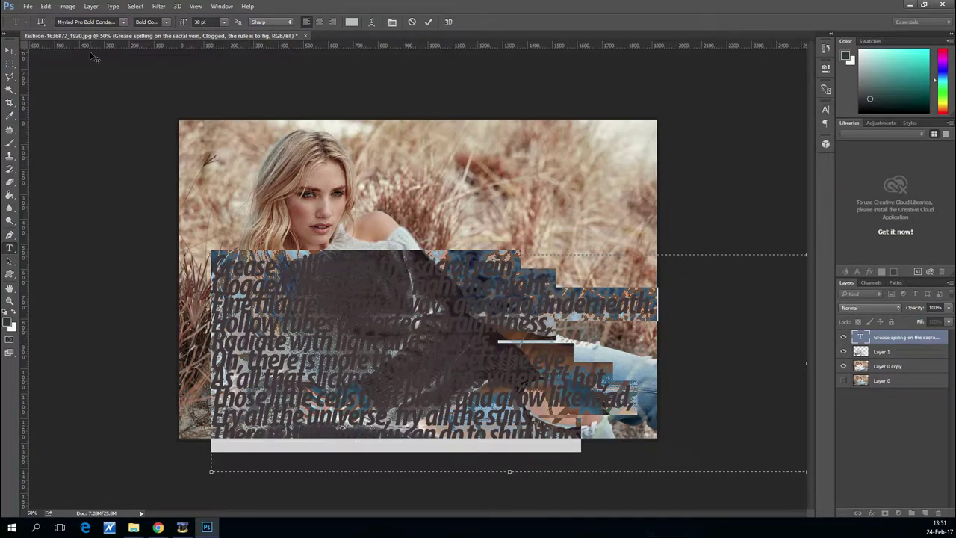
left_click(10, 50)
left_click_drag(348, 348, 365, 317)
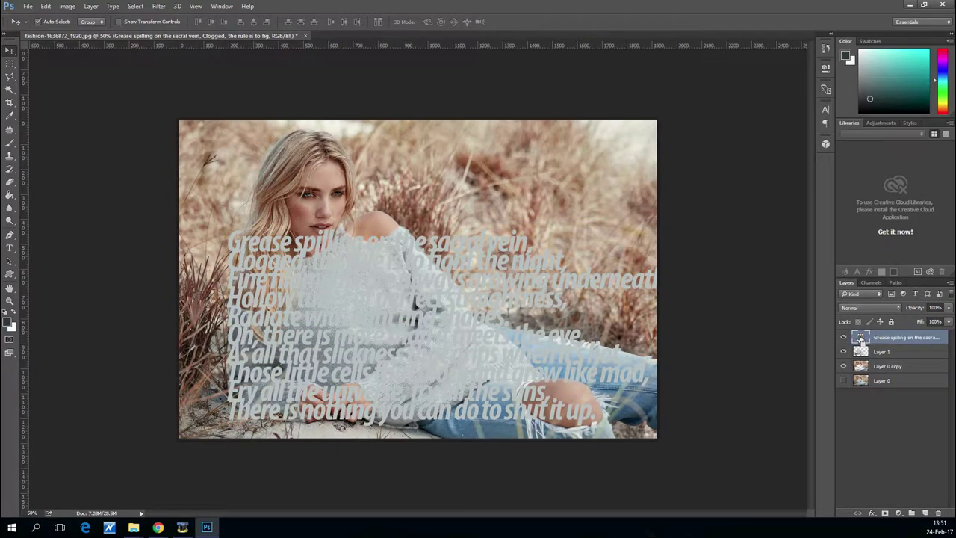
- Load the poem's letter shapes as a selection, hide the text layer and make Layer 1 active
left_click(860, 338, "ctrl")
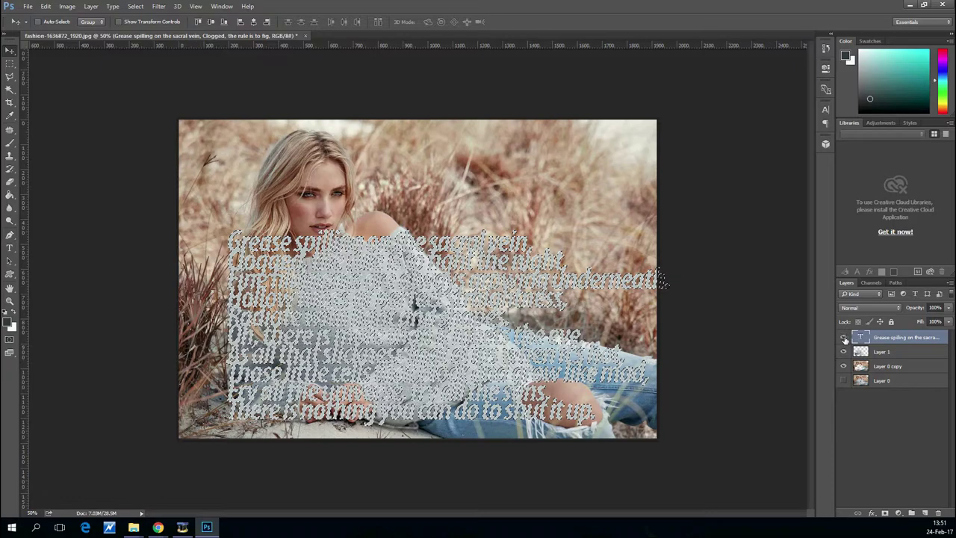
left_click(844, 338)
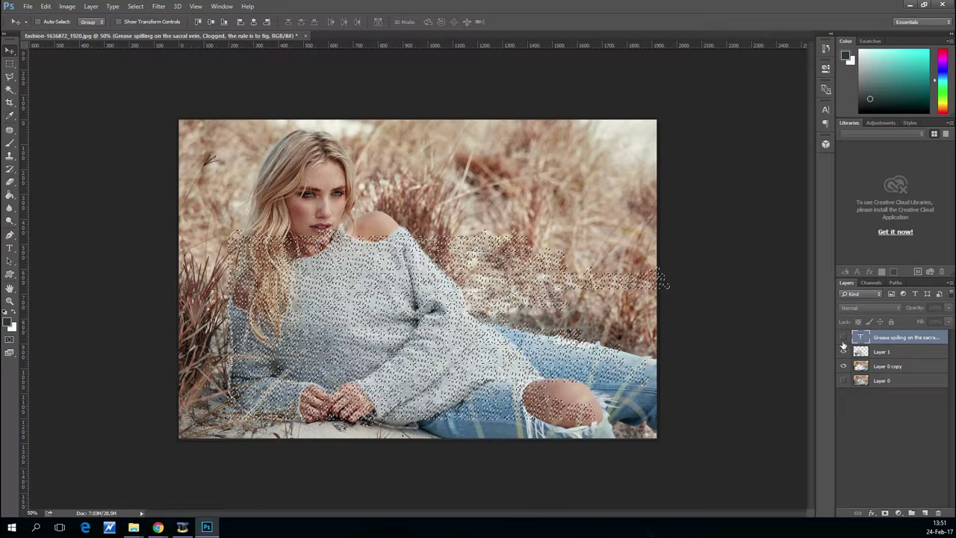
left_click(857, 352)
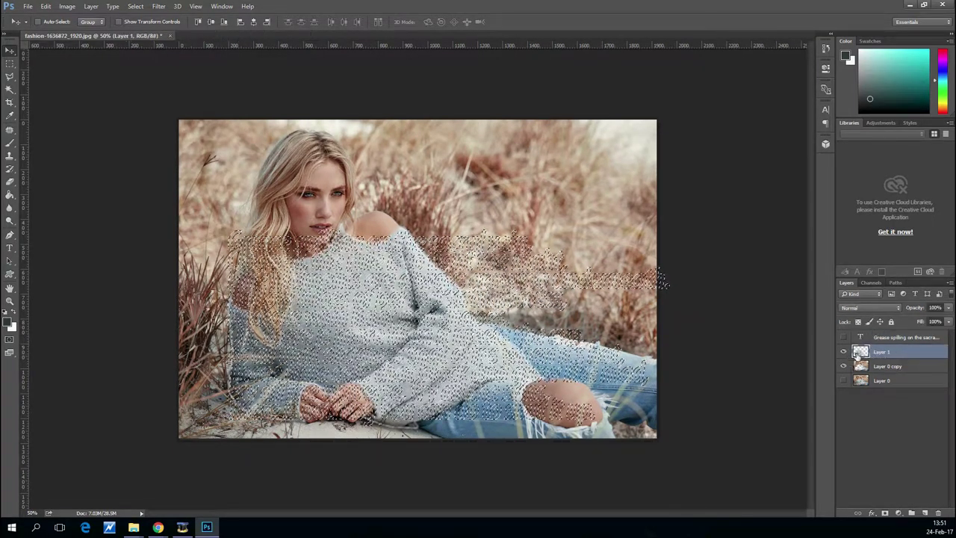
- Invert the selection, delete the sweater outside the letters on Layer 1 and deselect
right_click(407, 286)
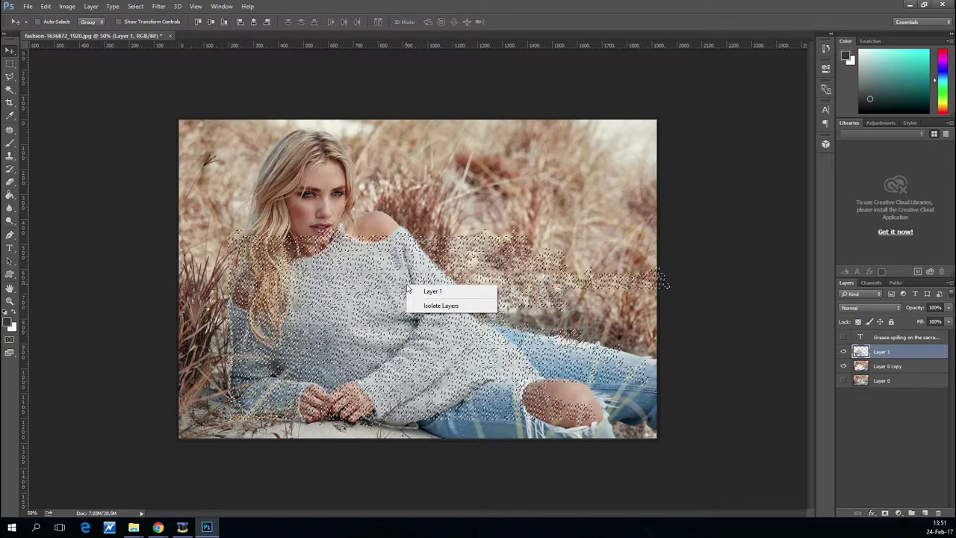
left_click(6, 71)
left_click(9, 63)
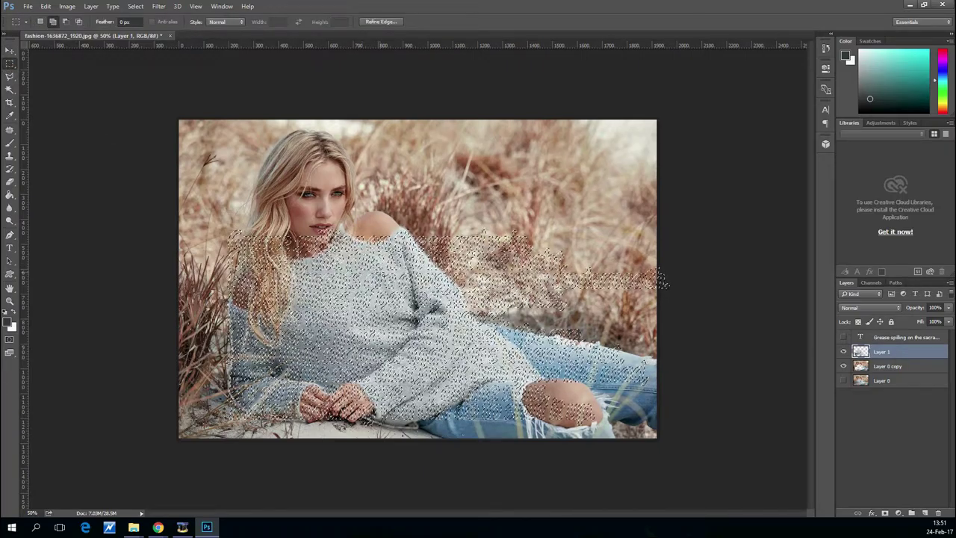
right_click(379, 273)
left_click(407, 287)
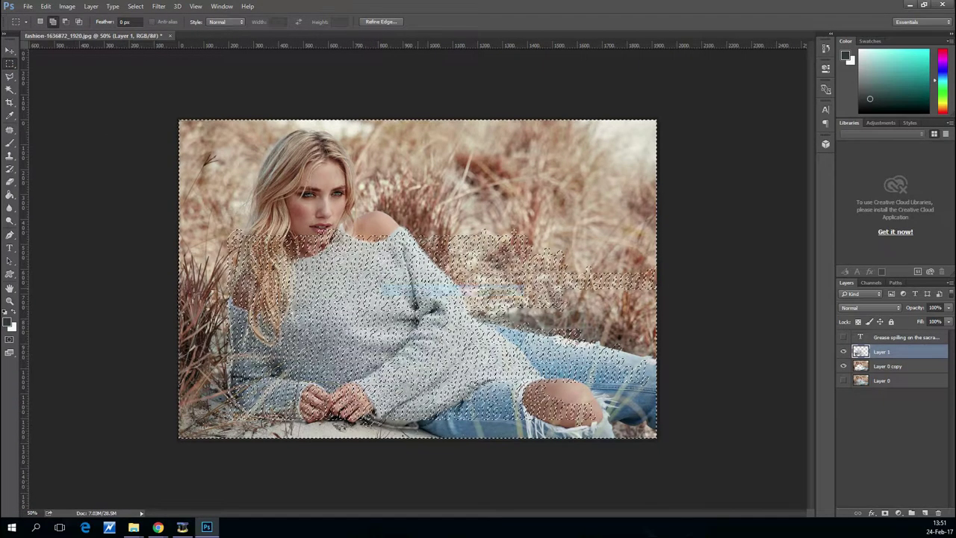
key("Delete")
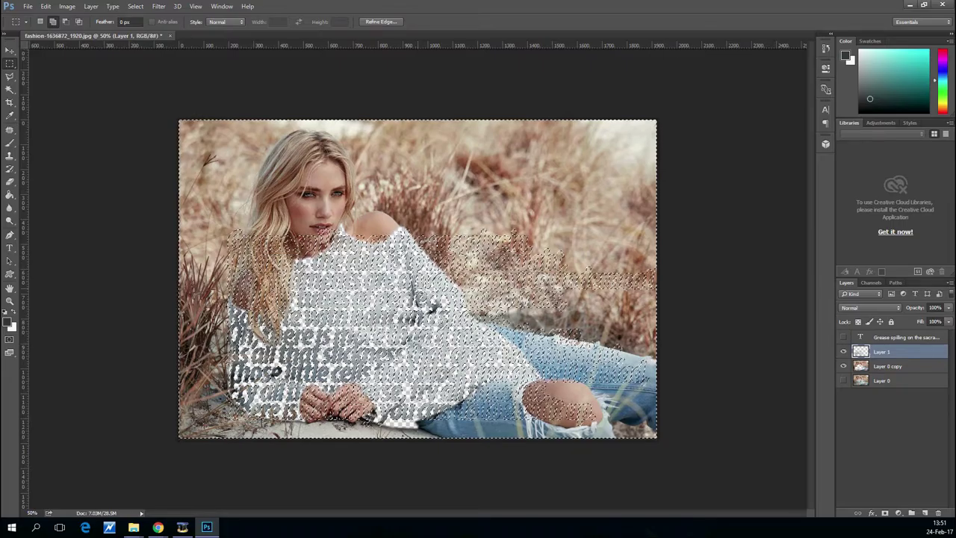
key("ctrl+d")
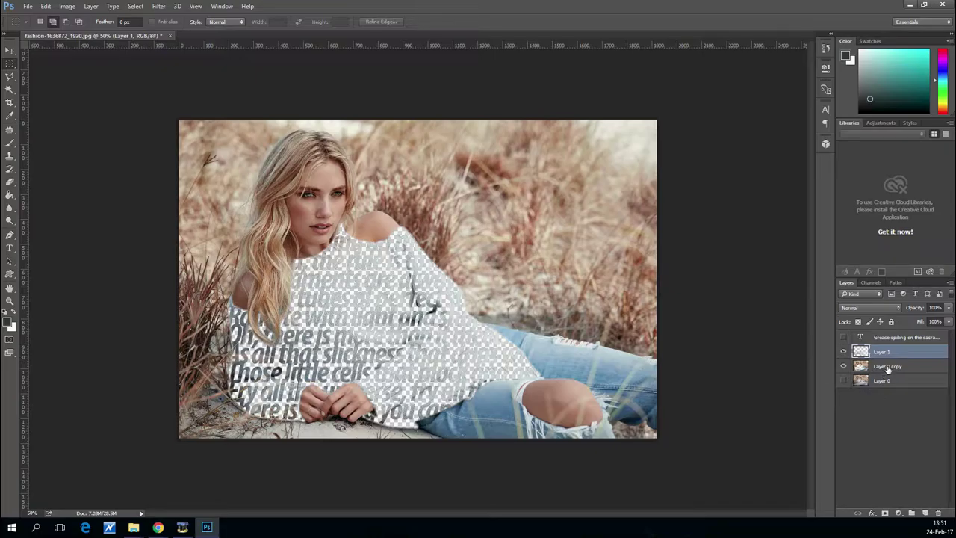
- Hide Layer 1 and Layer 0 copy, and show Layer 0 as the active layer
left_click(888, 367)
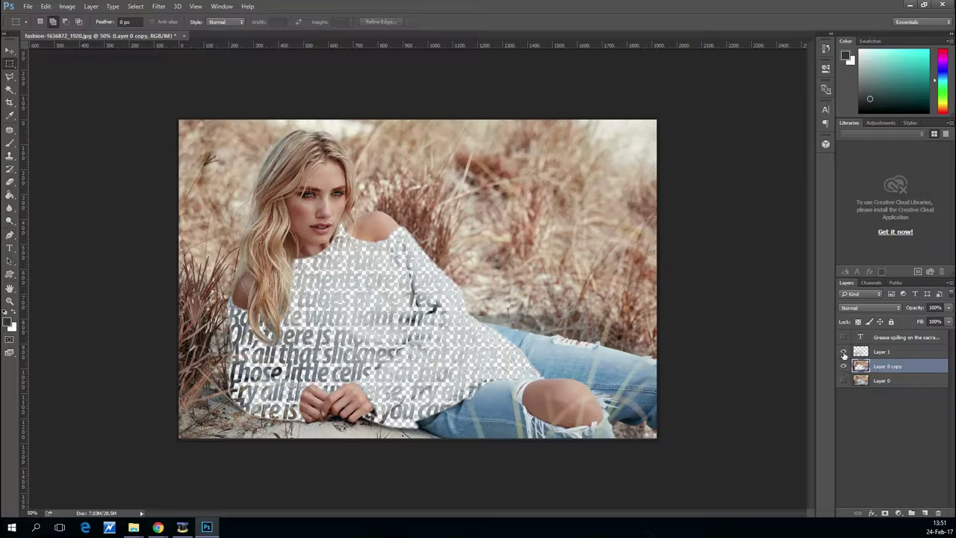
left_click(844, 352)
key("j")
left_click(844, 367)
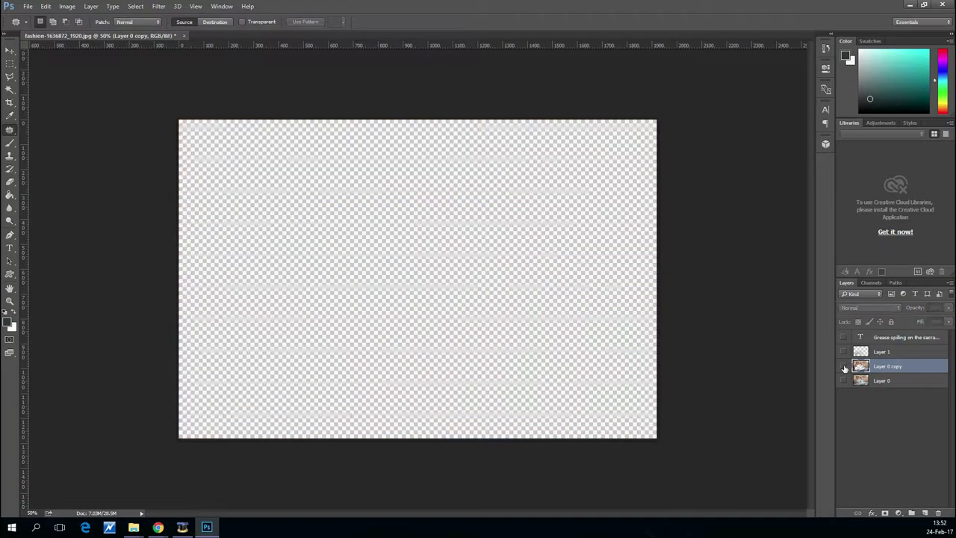
left_click(884, 380)
left_click(843, 381)
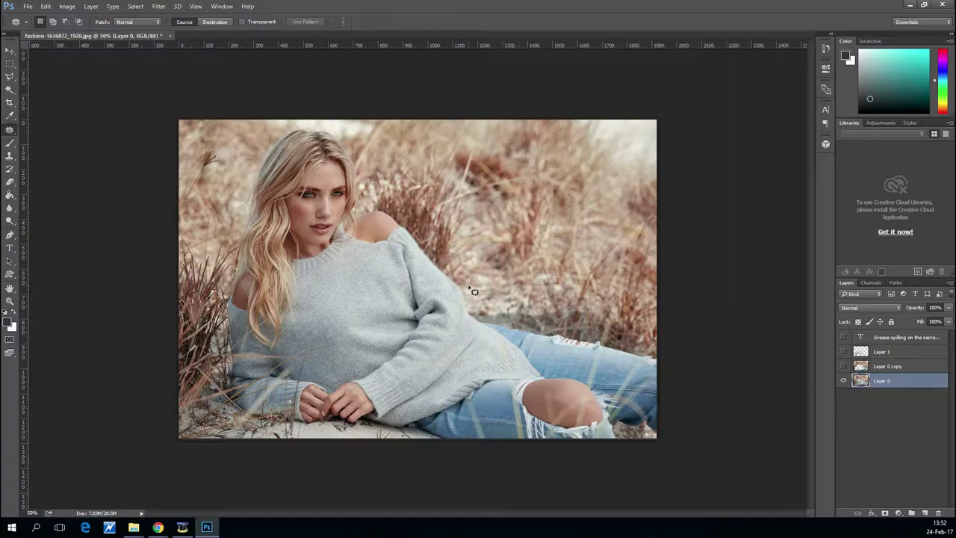
- Replace the woman's bare shoulder, upper sleeve and head on Layer 0 with surrounding grass using the Patch tool
right_click(10, 133)
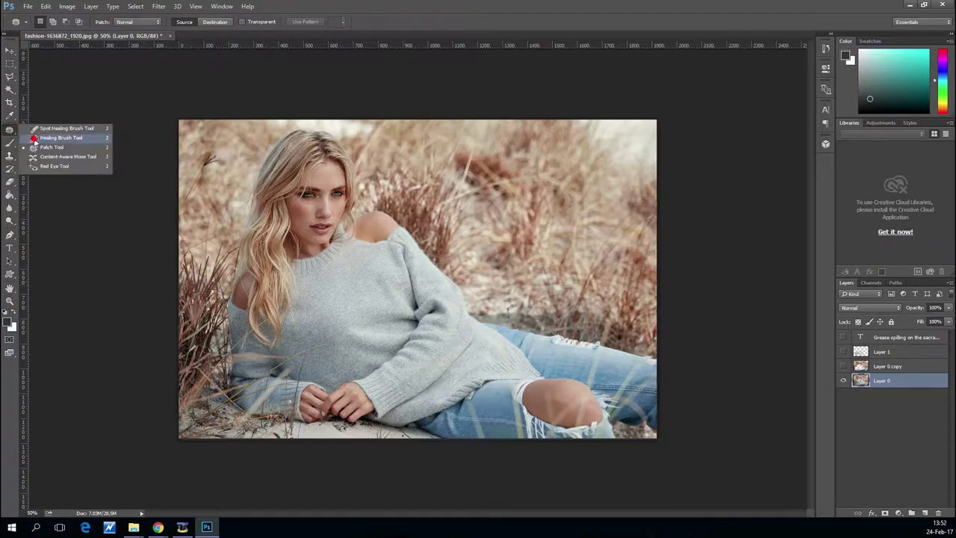
left_click(45, 149)
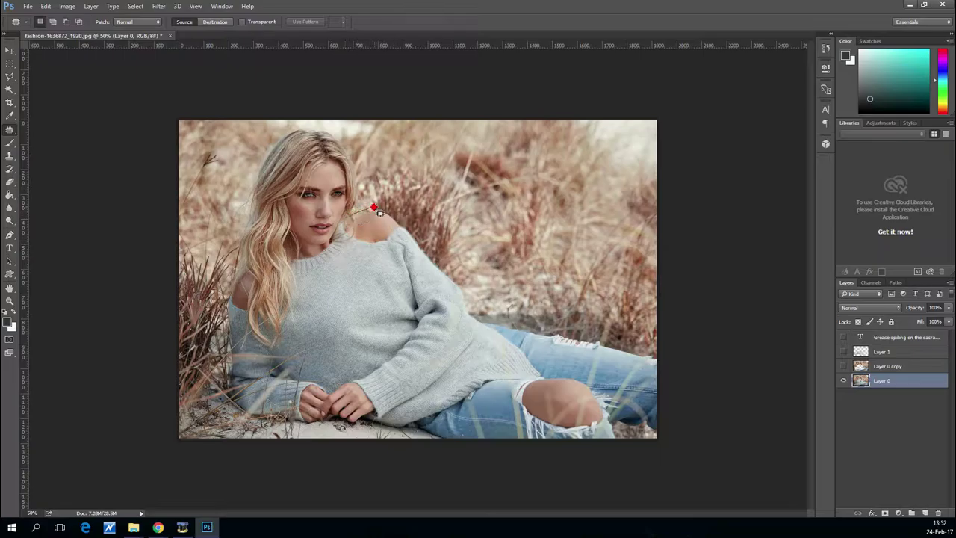
mouse_move(451, 278)
left_mouse_down()
mouse_move(392, 291)
mouse_move(328, 228)
mouse_move(351, 210)
left_mouse_up()
left_click_drag(421, 243, 379, 195)
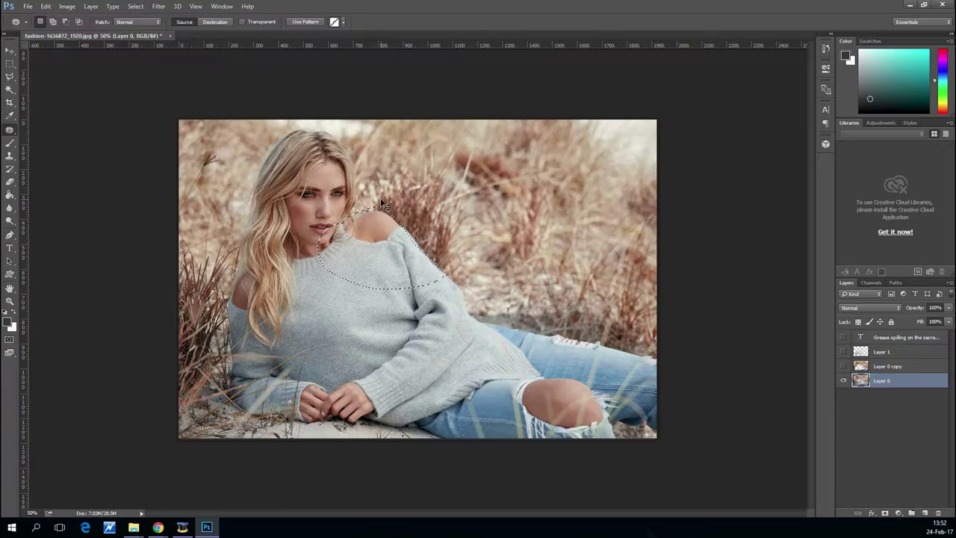
left_click_drag(388, 231, 442, 228)
key("ctrl+d")
mouse_move(448, 251)
left_mouse_down()
mouse_move(457, 273)
mouse_move(403, 243)
left_mouse_up()
left_click_drag(437, 287, 508, 276)
key("ctrl+d")
left_click_drag(362, 247, 340, 239)
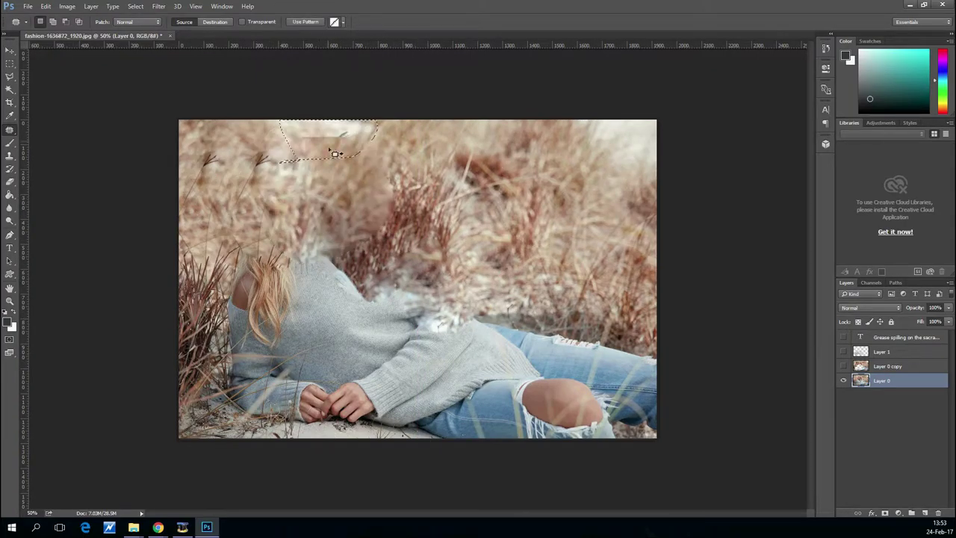
- Patch out the hair and the sleeve beside the dark grass clump with nearby grass texture
left_click_drag(225, 318, 228, 321)
left_click_drag(258, 343, 211, 337)
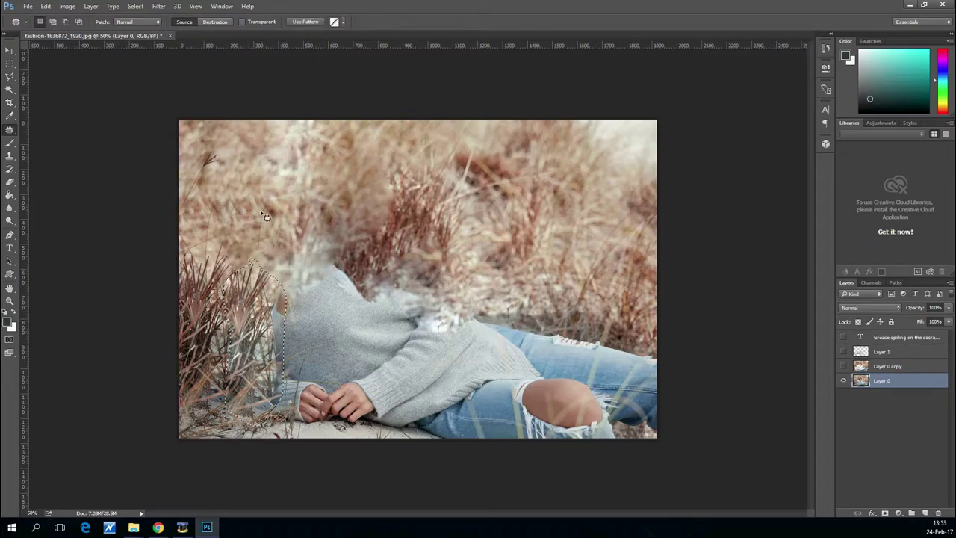
key("ctrl+d")
mouse_move(273, 293)
left_mouse_down()
mouse_move(275, 422)
mouse_move(270, 298)
left_mouse_up()
left_click_drag(312, 329, 325, 184)
key("ctrl+d")
mouse_move(281, 382)
left_mouse_down()
mouse_move(242, 401)
mouse_move(262, 326)
left_mouse_up()
left_click_drag(261, 365, 216, 351)
key("ctrl+d")
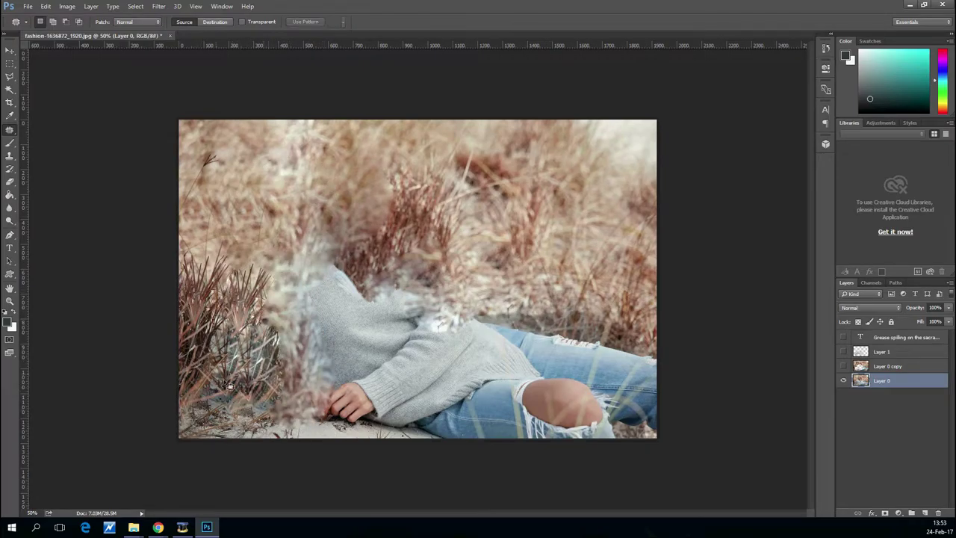
- Patch the leftover sleeve patches beside and below the dark grass clump with nearby ground and grass
left_click_drag(265, 403, 263, 407)
left_click_drag(232, 402, 217, 422)
key("ctrl+d")
left_click_drag(278, 388, 274, 392)
left_click_drag(262, 340, 258, 343)
left_click(481, 197)
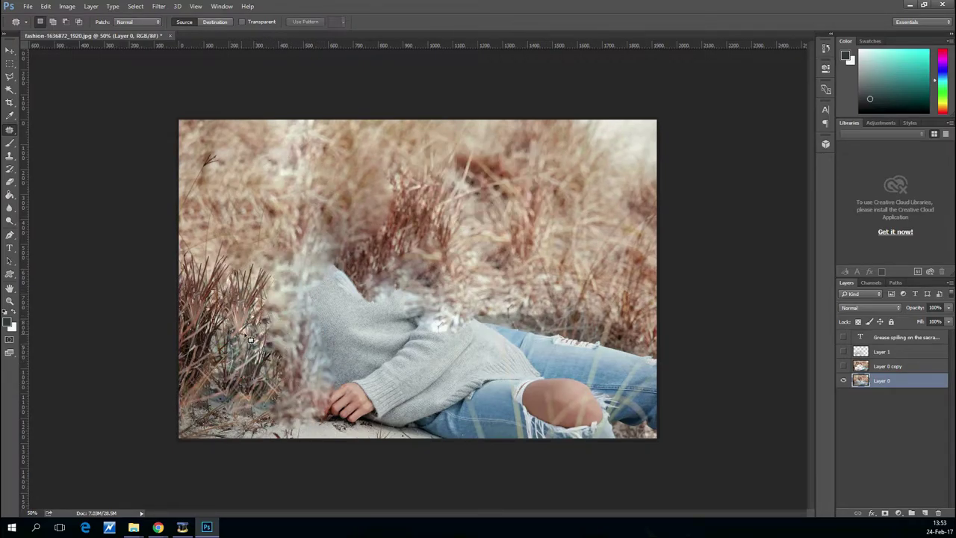
left_click_drag(289, 314, 287, 311)
left_click_drag(271, 345, 230, 349)
key("ctrl+d")
left_click_drag(296, 305, 294, 306)
left_click_drag(273, 349, 230, 360)
key("ctrl+d")
- Patch out the sweater's torso with background grass and cover the hand area with sandy ground
mouse_move(326, 264)
left_mouse_down()
mouse_move(309, 266)
mouse_move(324, 263)
left_mouse_up()
mouse_move(332, 312)
left_mouse_down()
mouse_move(292, 251)
mouse_move(332, 295)
left_mouse_up()
key("ctrl+d")
left_click_drag(373, 336, 552, 222)
left_click_drag(316, 396, 319, 393)
left_click_drag(359, 415, 229, 425)
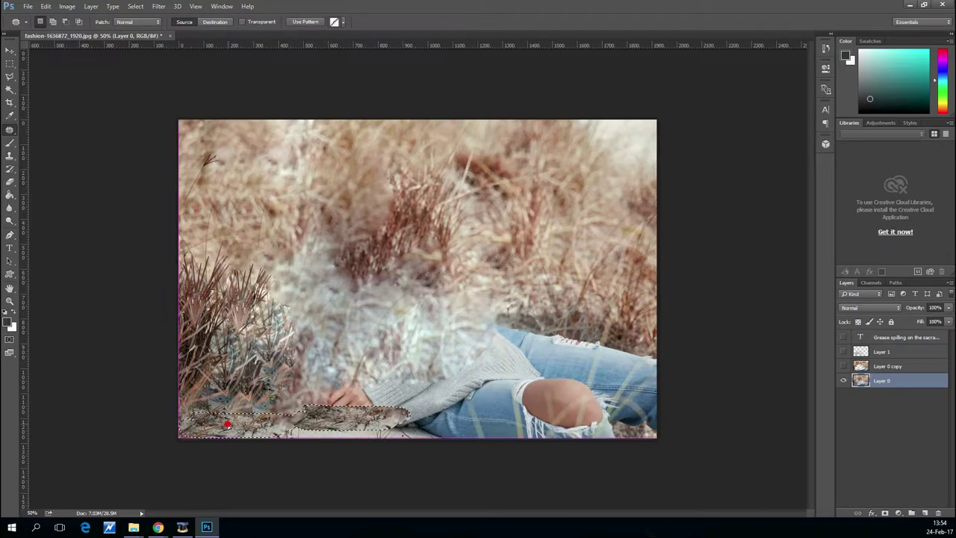
key("ctrl+d")
- Patch out the remaining sweater hem and hands, and fill the middle of the body area with dark grass
left_click_drag(367, 371, 371, 368)
left_click_drag(463, 374, 448, 322)
key("ctrl+d")
left_click_drag(329, 399, 326, 403)
left_click_drag(318, 414, 224, 371)
key("ctrl+d")
left_click_drag(326, 387, 322, 383)
left_click_drag(340, 340, 258, 329)
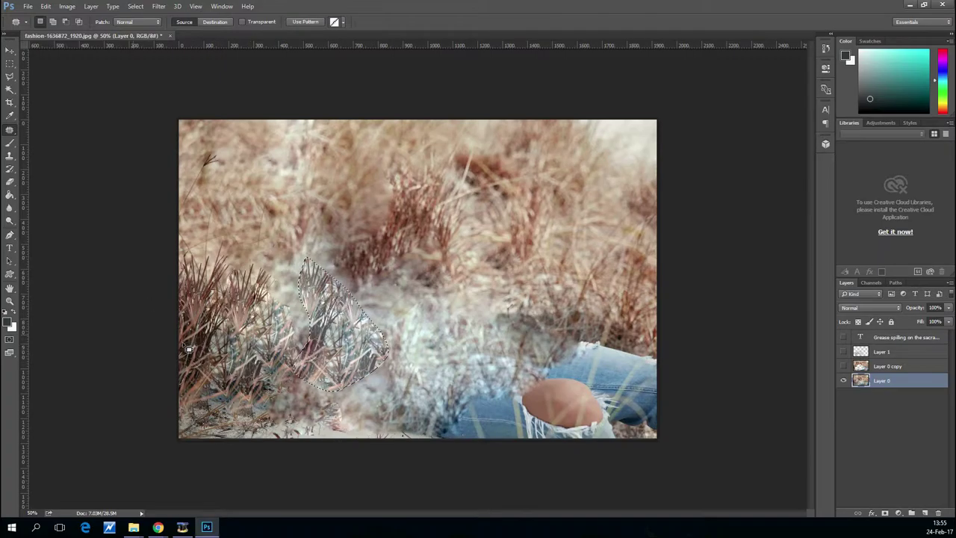
key("ctrl+d")
- Show Layer 0 copy and Layer 1 over the patched background and check the lettering up close
left_click(842, 366)
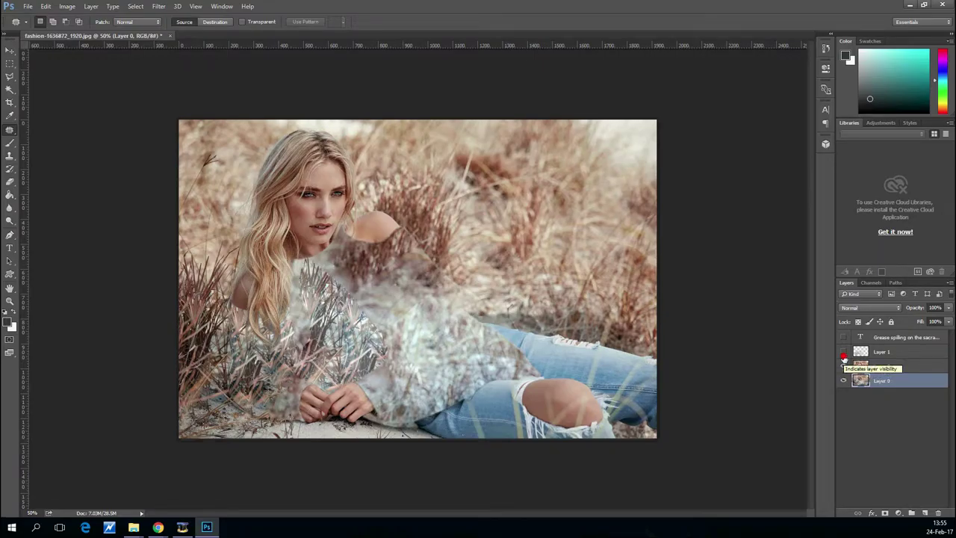
left_click(843, 352)
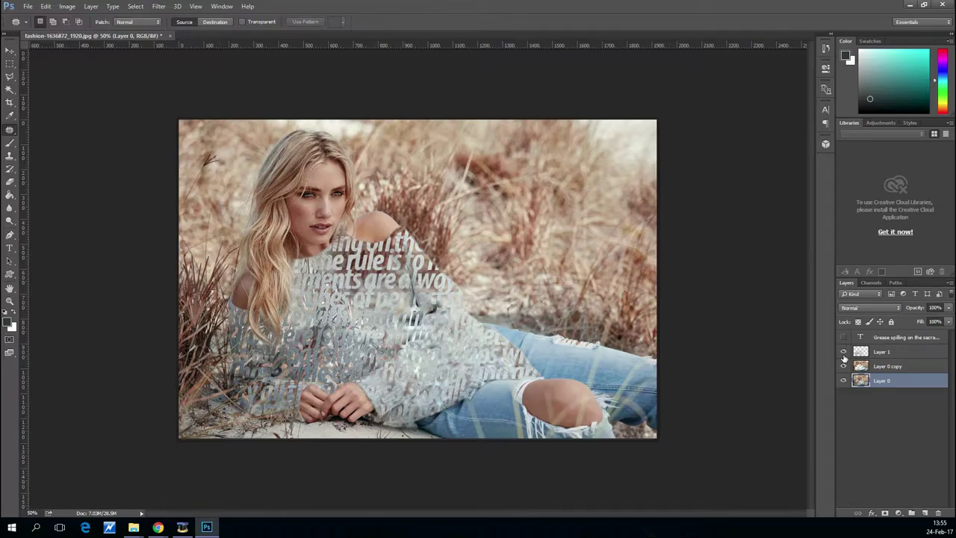
key("ctrl+plus")
key("ctrl+plus")
key("ctrl+plus")
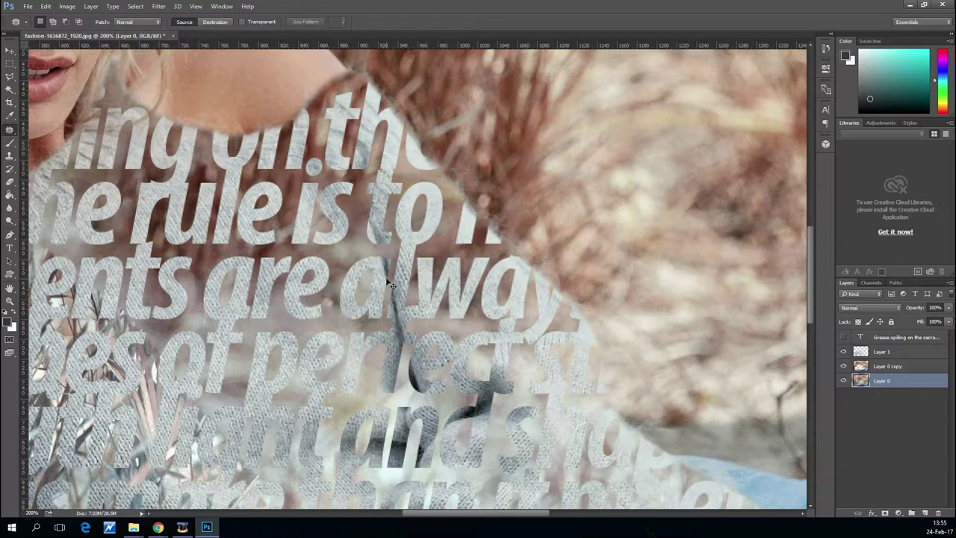
key("ctrl+minus")
key("ctrl+minus")
- Patch further spots on Layer 0 behind the lettering at the upper arm and the near sleeve
mouse_move(399, 216)
left_mouse_down()
mouse_move(398, 286)
mouse_move(407, 222)
left_mouse_up()
left_click_drag(390, 239, 425, 228)
left_click(550, 240)
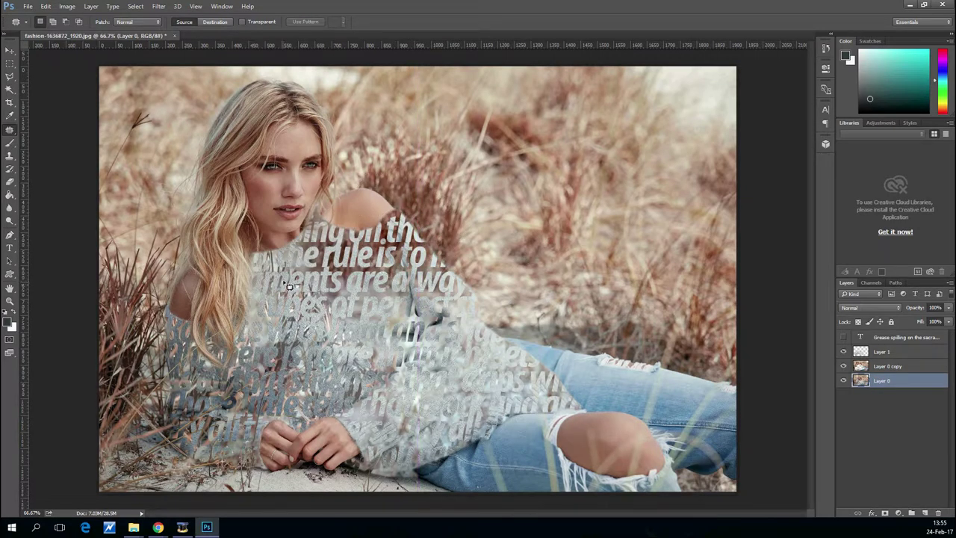
mouse_move(443, 264)
left_mouse_down()
mouse_move(424, 264)
mouse_move(441, 261)
left_mouse_up()
left_click_drag(444, 297, 500, 287)
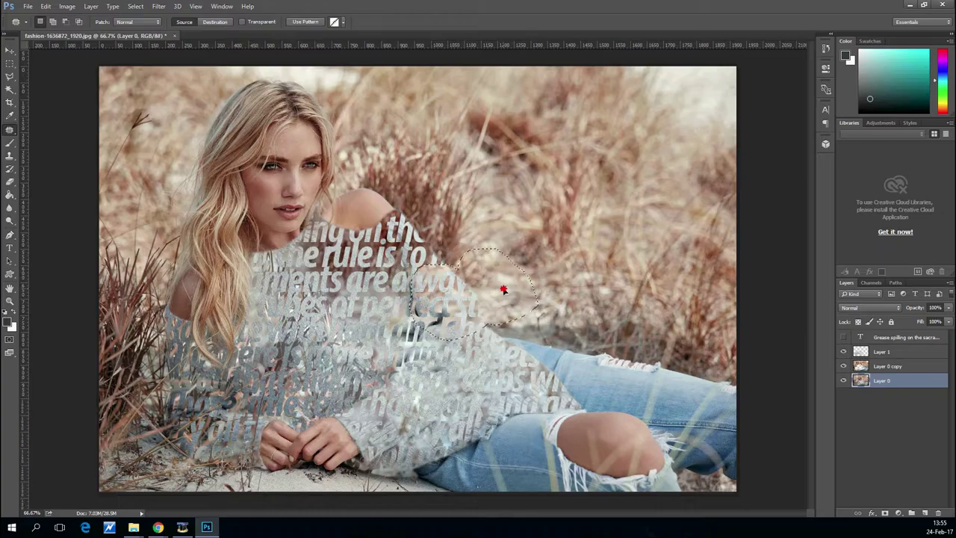
left_click(540, 289)
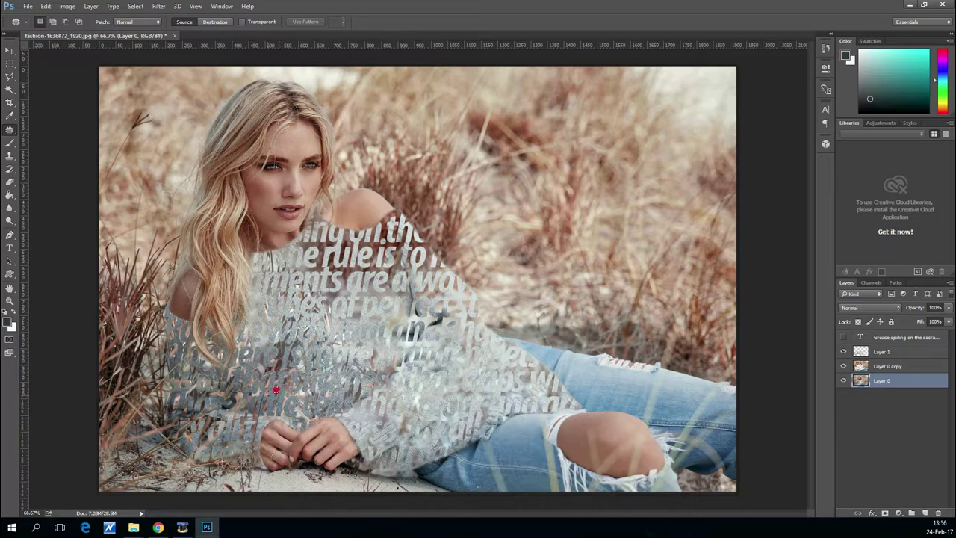
mouse_move(164, 439)
left_mouse_down()
mouse_move(253, 442)
mouse_move(215, 477)
mouse_move(199, 444)
mouse_move(146, 456)
left_mouse_up()
key("ctrl+d")
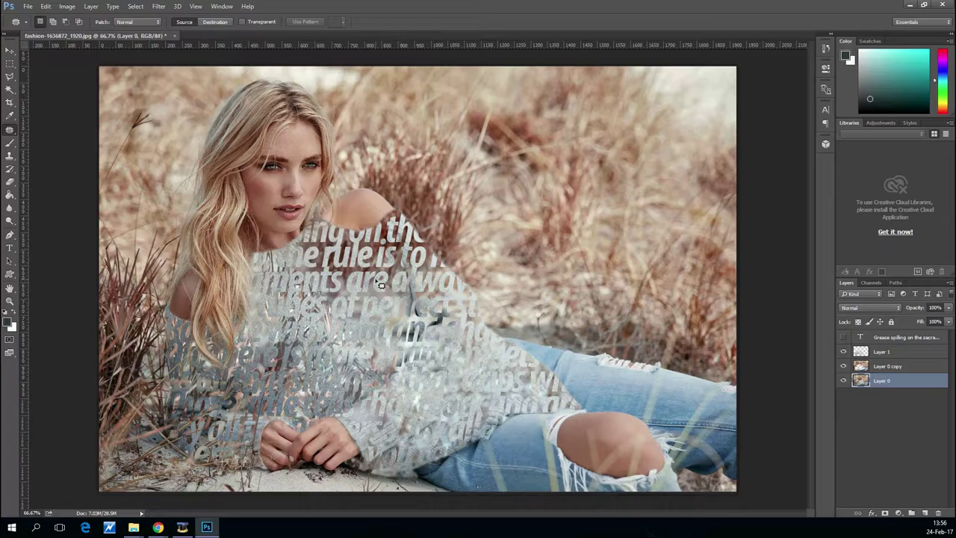
- Select the lettering on Layer 1, outline it with a dark 2 px centred stroke and deselect
left_click(860, 366)
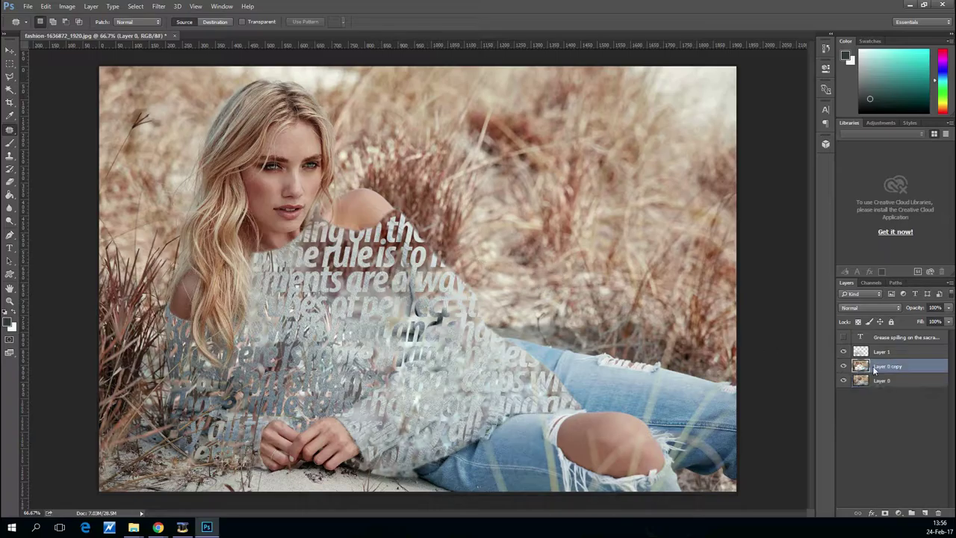
left_click(895, 356)
left_click(860, 352, "ctrl")
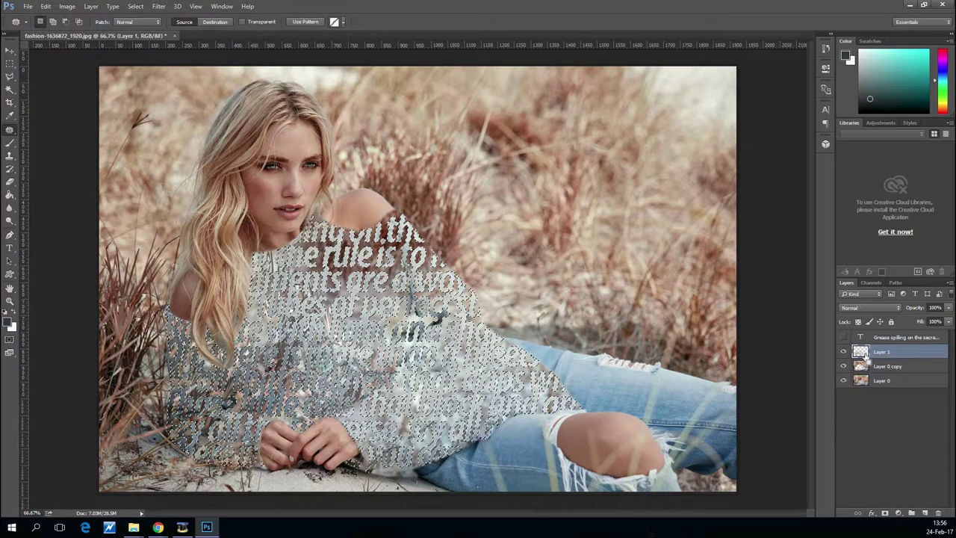
key("m")
right_click(351, 271)
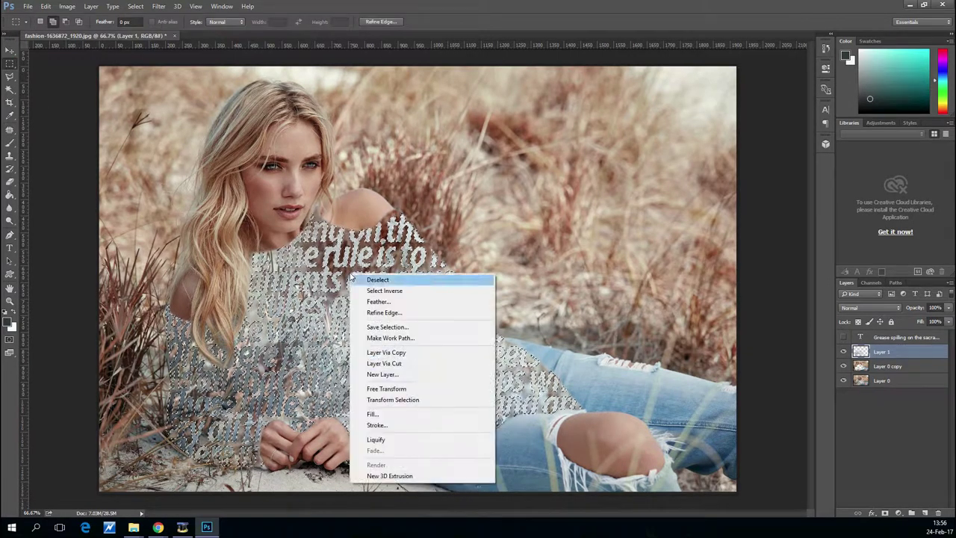
left_click(373, 411)
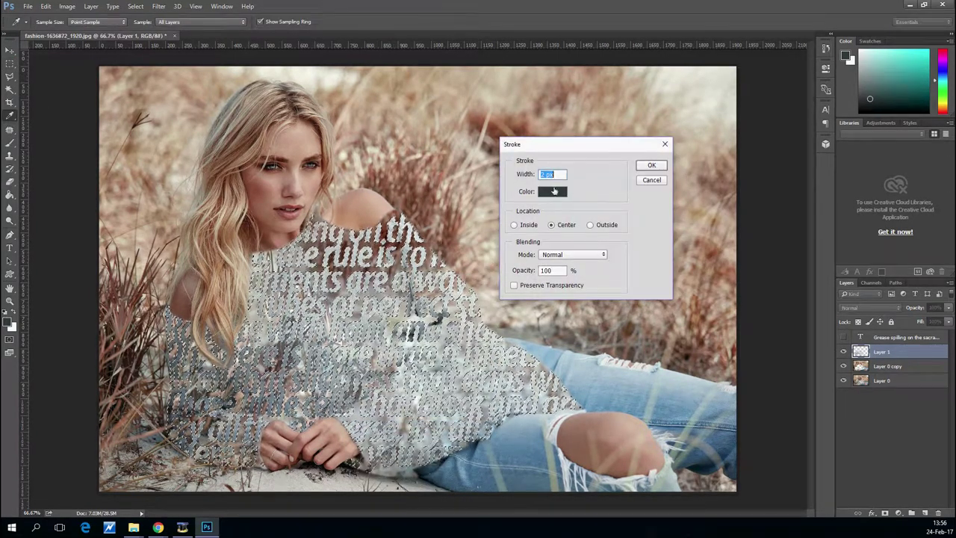
left_click(651, 166)
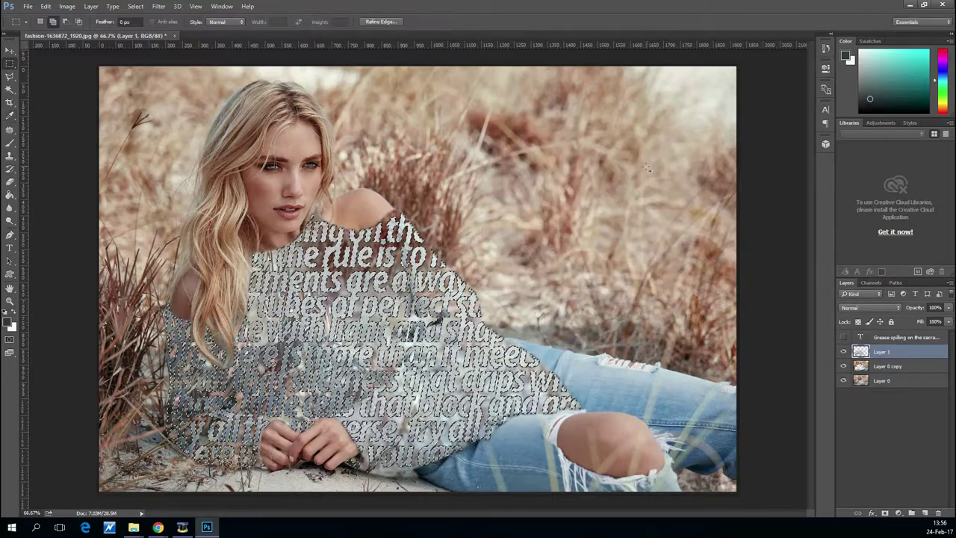
key("ctrl+d")
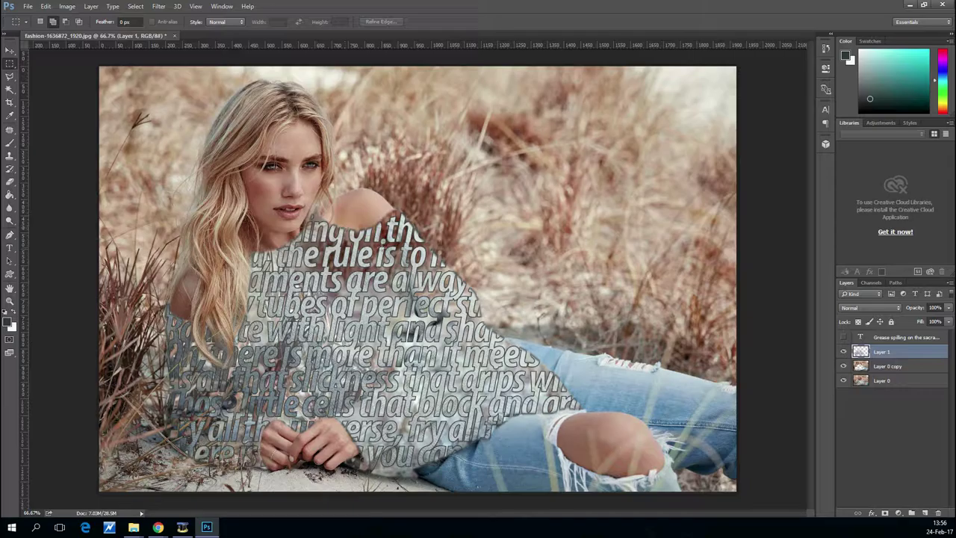
key("ctrl+minus")
key("ctrl+minus")
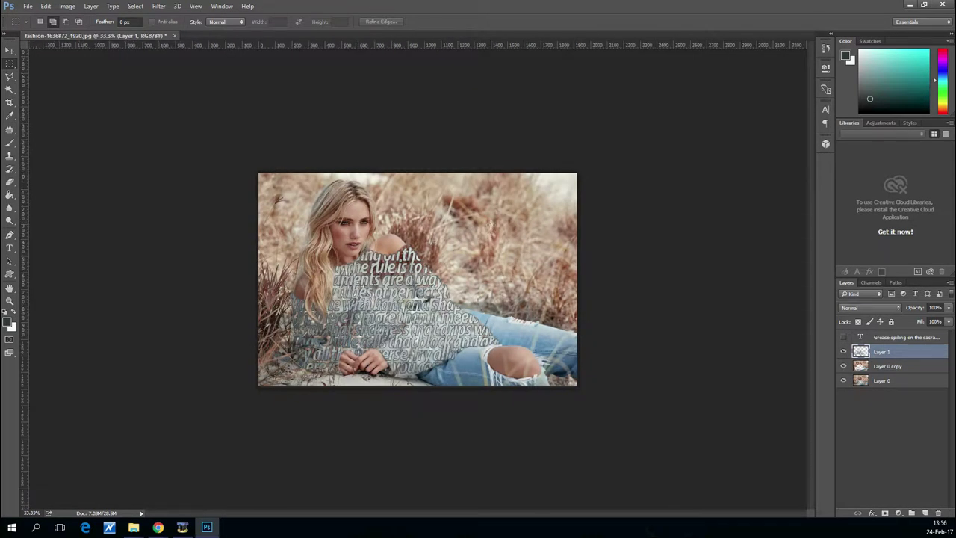
key("ctrl+plus")
scroll(478, 212, "up", 1)
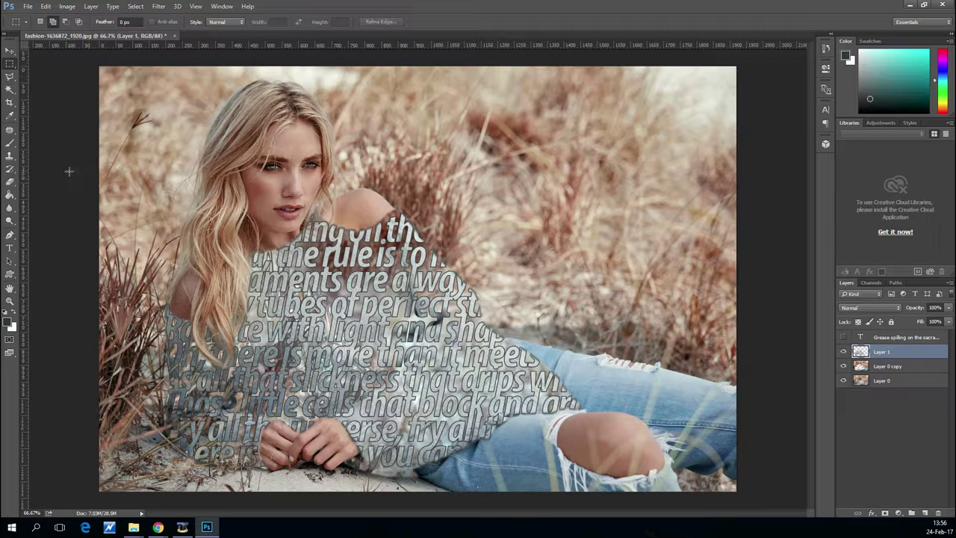
- Fade the outer edges of the lettering on Layer 1 with a 150 px Eraser at 16% opacity
key("e")
key("bracketright")
key("bracketright")
key("bracketright")
key("bracketright")
left_click_drag(171, 22, 128, 33)
left_click_drag(424, 218, 475, 291)
mouse_move(460, 254)
left_mouse_down()
mouse_move(478, 295)
mouse_move(388, 230)
mouse_move(256, 243)
mouse_move(175, 367)
mouse_move(203, 452)
mouse_move(243, 461)
left_mouse_up()
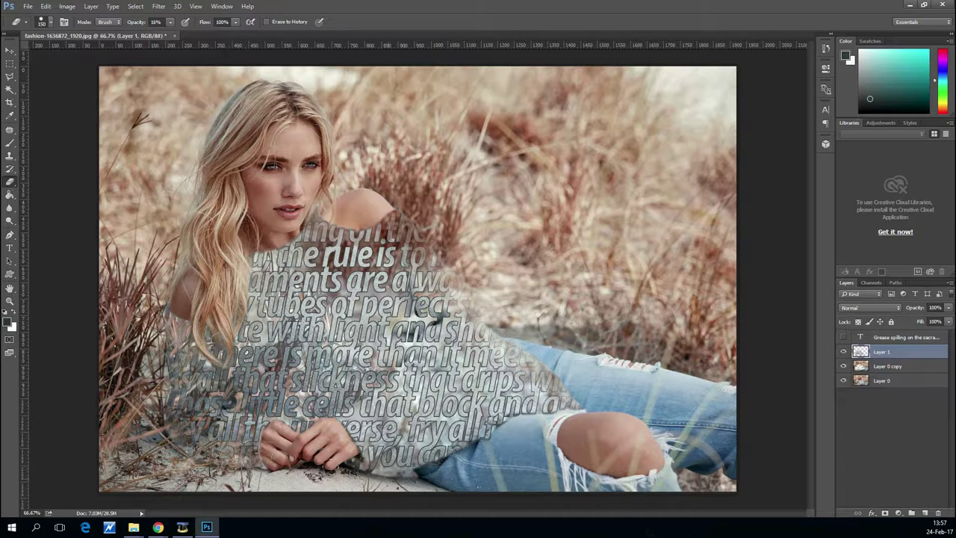
mouse_move(421, 461)
left_mouse_down()
mouse_move(437, 450)
mouse_move(331, 424)
left_mouse_up()
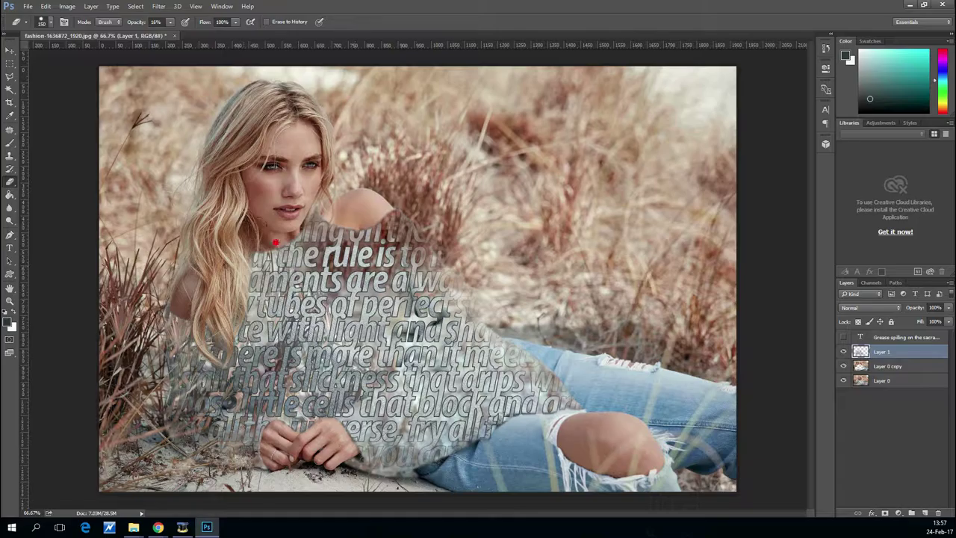